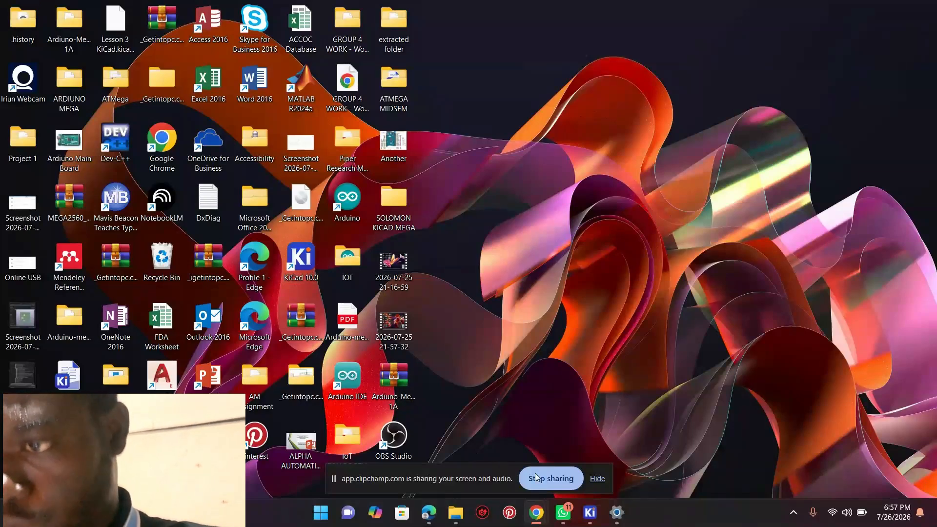
Switch to the Project 1 project manager in KiCad and look through the new-project templates around Arduino_Mega
{"action": "mouse_move", "coordinate": [590, 513]}
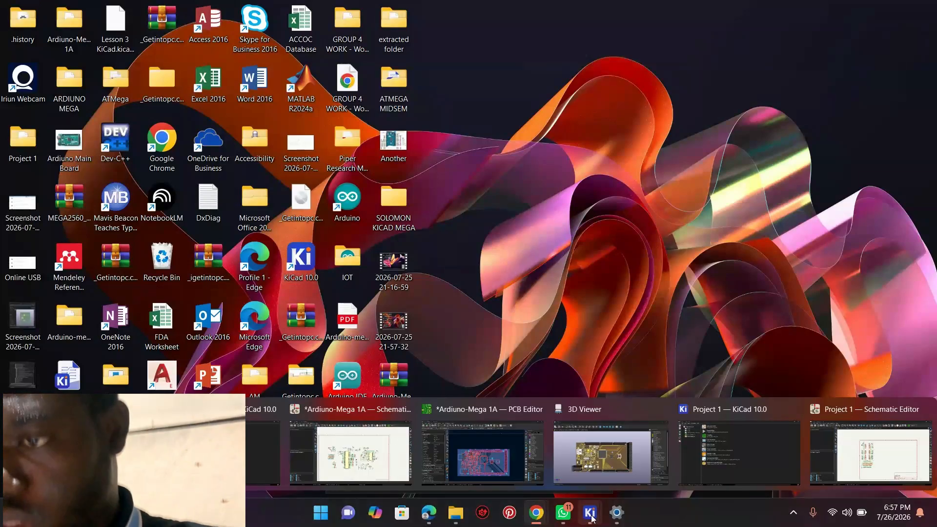
{"action": "left_click", "coordinate": [696, 466]}
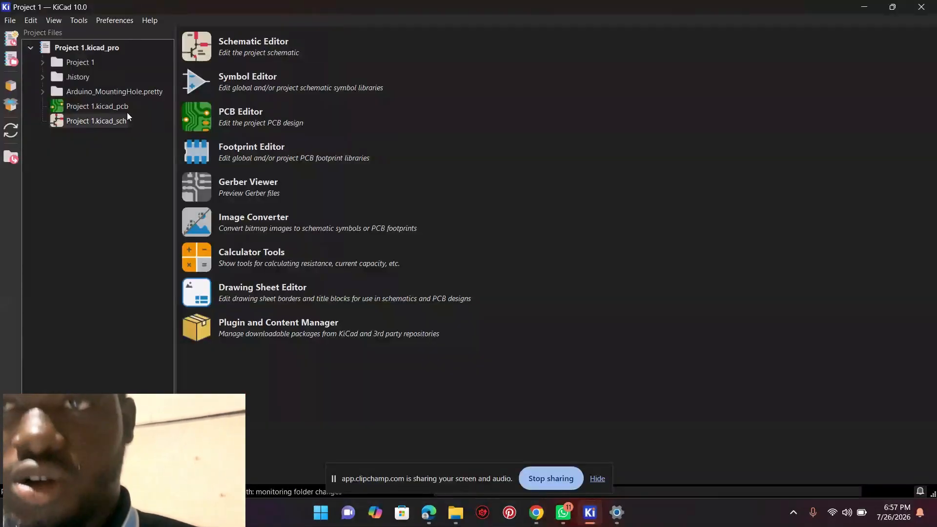
{"action": "left_click", "coordinate": [10, 21]}
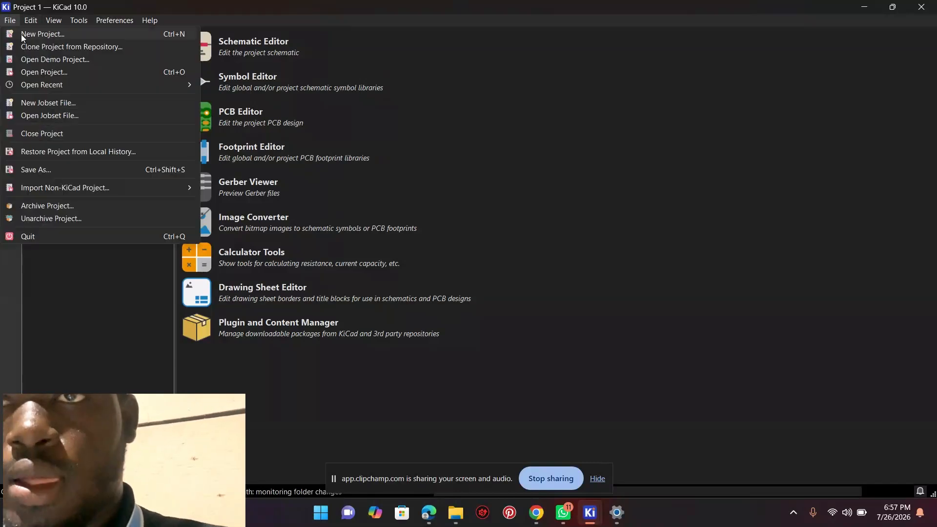
{"action": "left_click", "coordinate": [21, 34]}
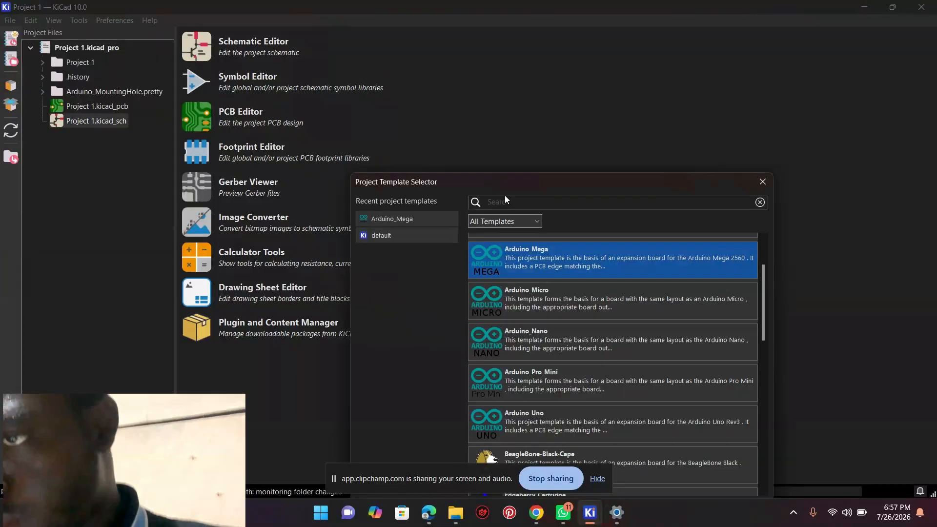
{"action": "scroll", "coordinate": [587, 270], "scroll_direction": "up", "scroll_amount": 2}
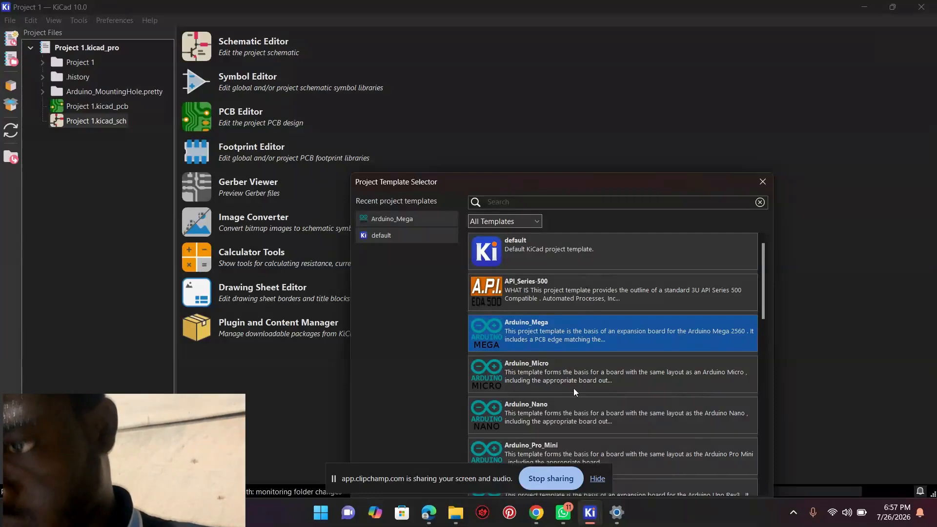
{"action": "left_click", "coordinate": [762, 183]}
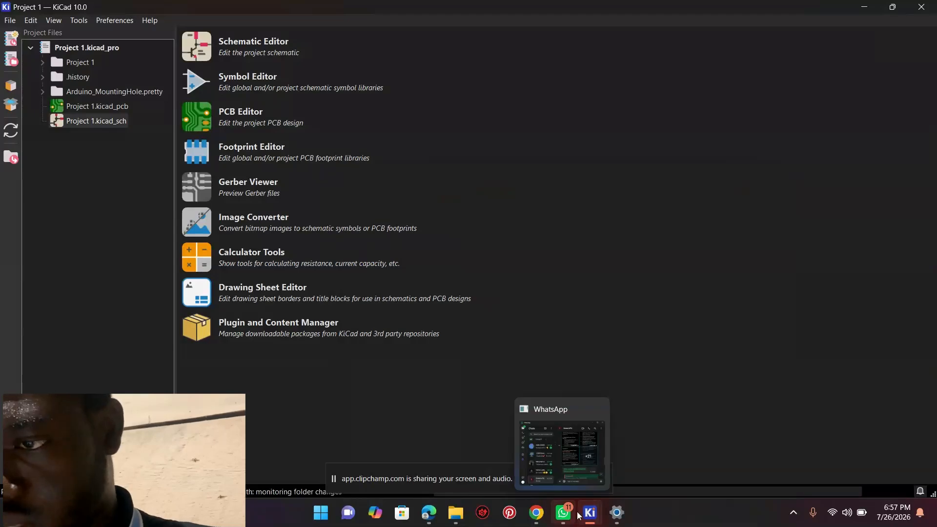
View the Project 1 schematic and the Arduino Mega 2560 reference schematic open in the Edge browser
{"action": "mouse_move", "coordinate": [596, 515]}
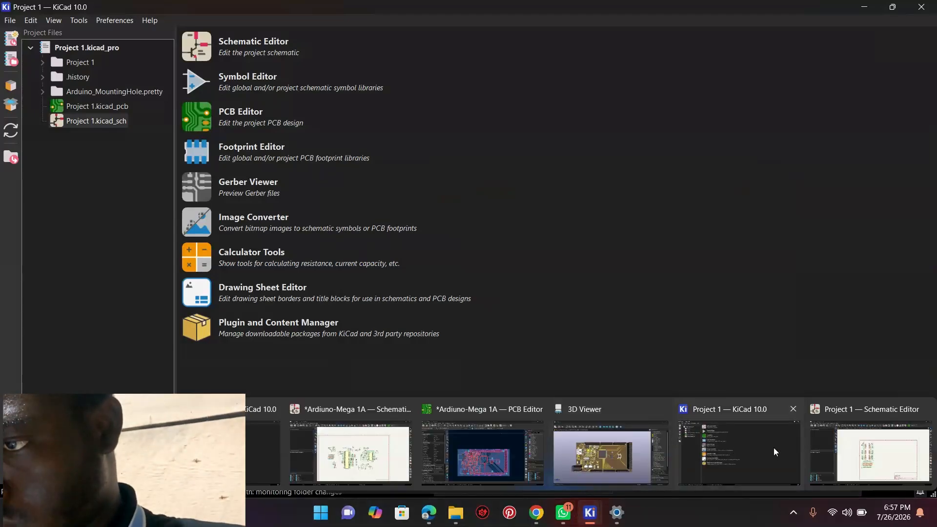
{"action": "left_click", "coordinate": [863, 462]}
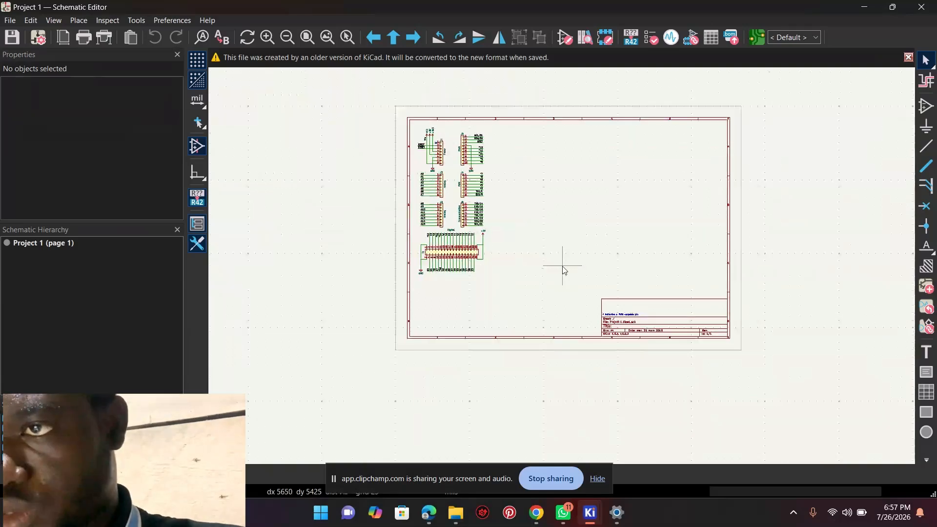
{"action": "scroll", "coordinate": [564, 269], "scroll_direction": "up", "scroll_amount": 2}
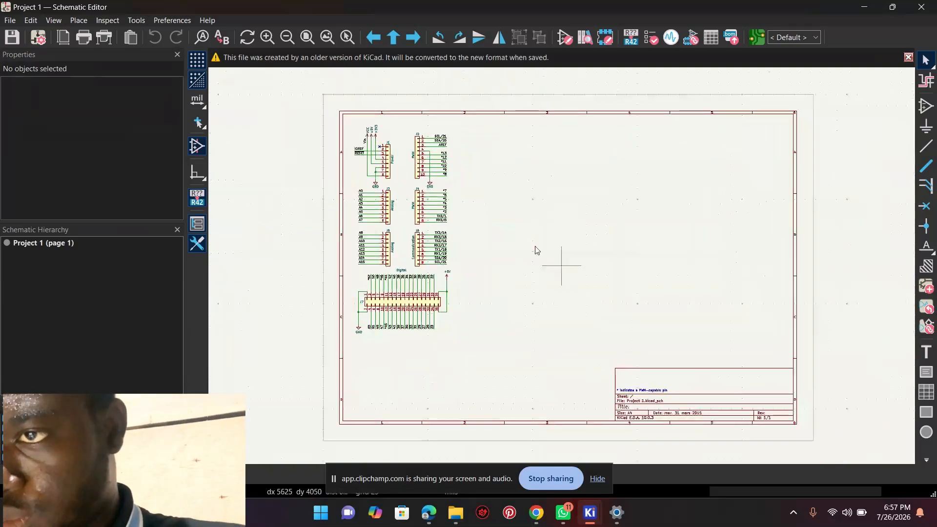
{"action": "mouse_move", "coordinate": [429, 515]}
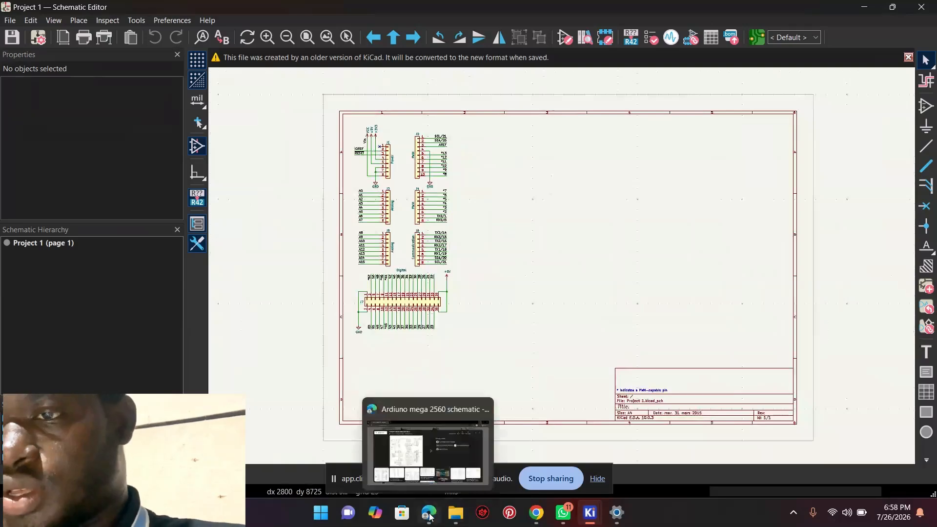
{"action": "left_click", "coordinate": [429, 461]}
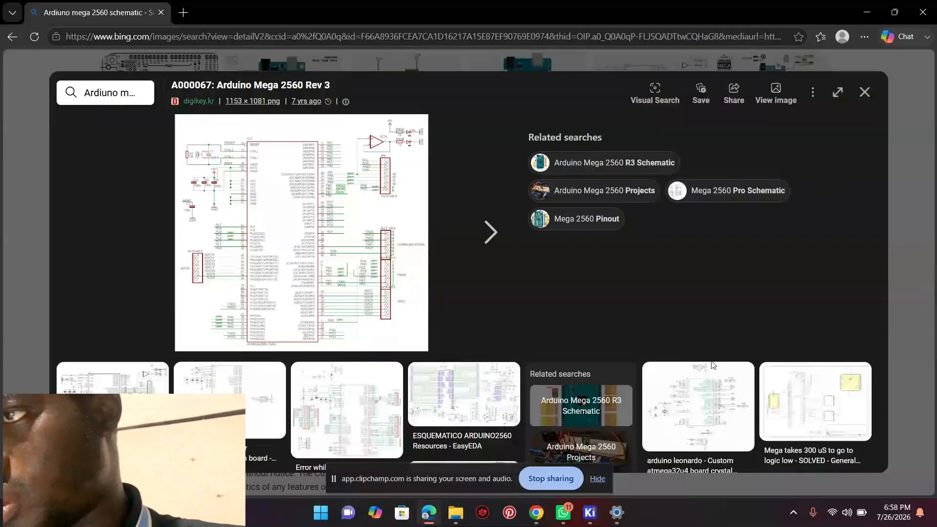
Switch to the Ardiuno-Mega 1A schematic in KiCad and examine the layout of its circuit blocks
{"action": "mouse_move", "coordinate": [590, 512]}
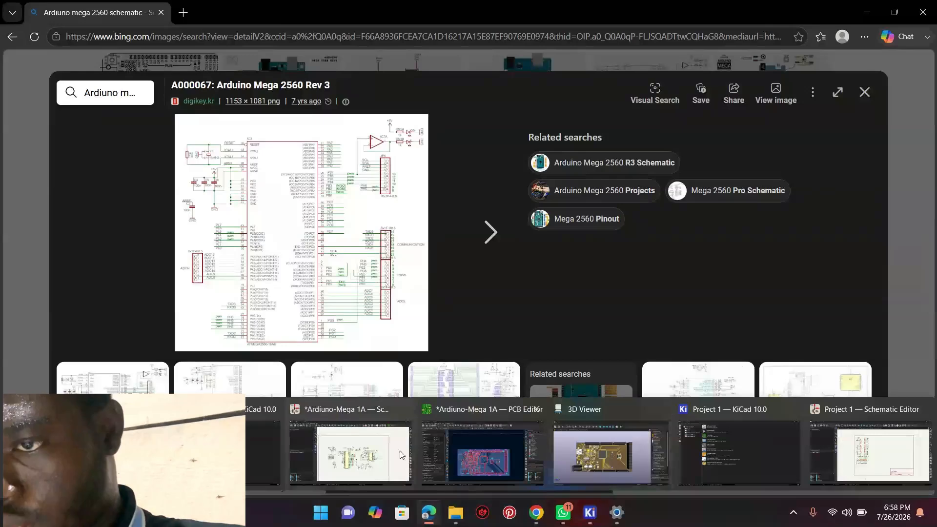
{"action": "left_click", "coordinate": [382, 459]}
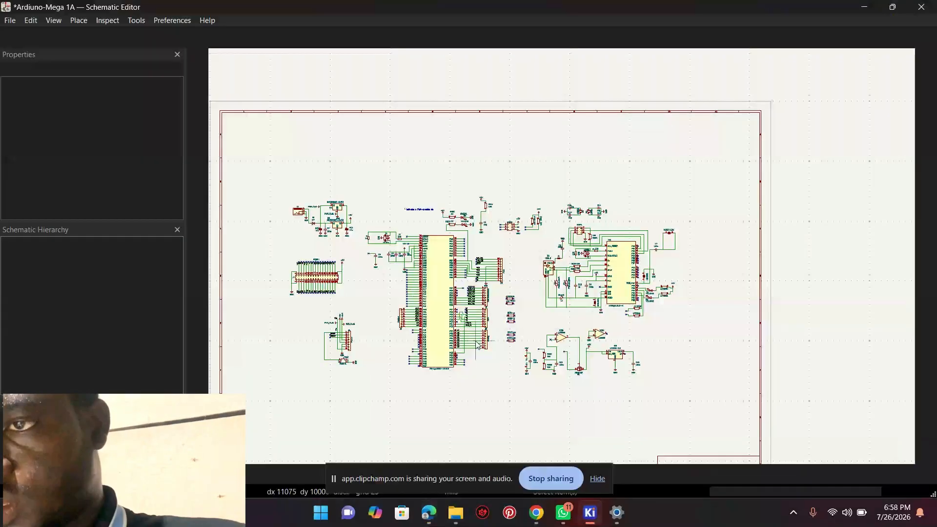
{"action": "scroll", "coordinate": [565, 261], "scroll_direction": "up", "scroll_amount": 1}
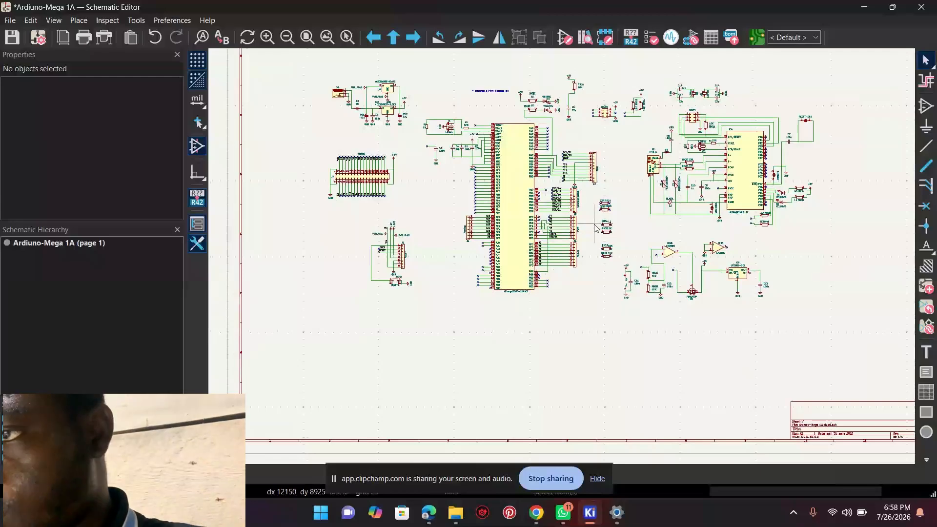
{"action": "scroll", "coordinate": [596, 238], "scroll_direction": "down", "scroll_amount": 1}
{"action": "scroll", "coordinate": [590, 200], "scroll_direction": "up", "scroll_amount": 2}
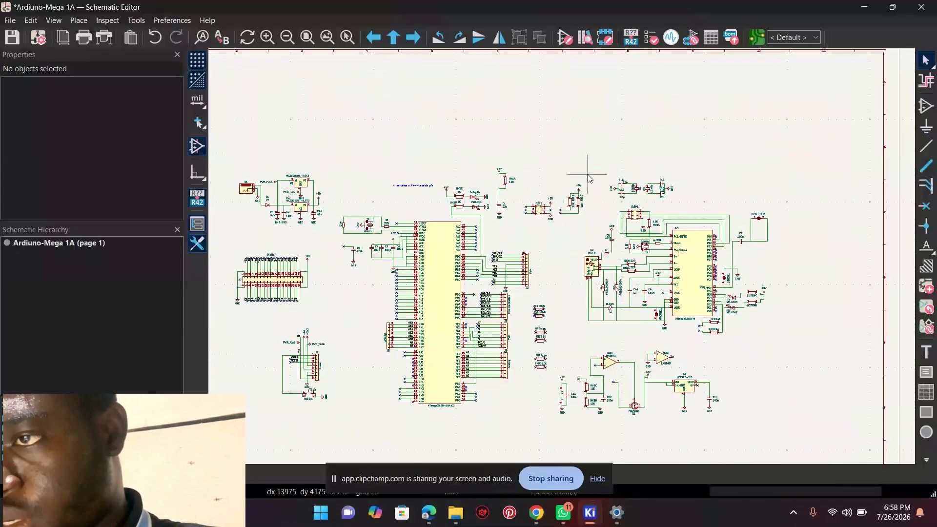
{"action": "scroll", "coordinate": [591, 179], "scroll_direction": "up", "scroll_amount": 1}
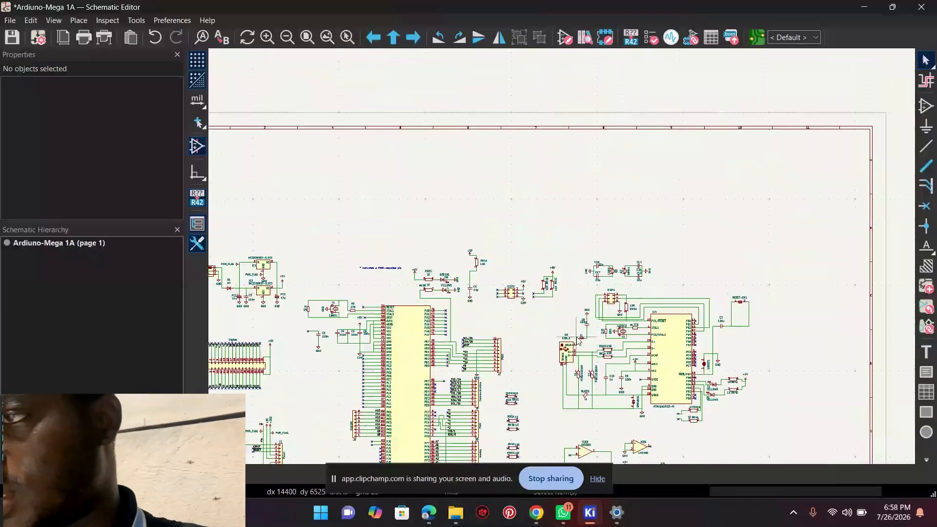
Place an unpolarized capacitor symbol C in the empty area above the circuits, at about X 13100, Y 3050 mils
{"action": "left_click", "coordinate": [927, 105]}
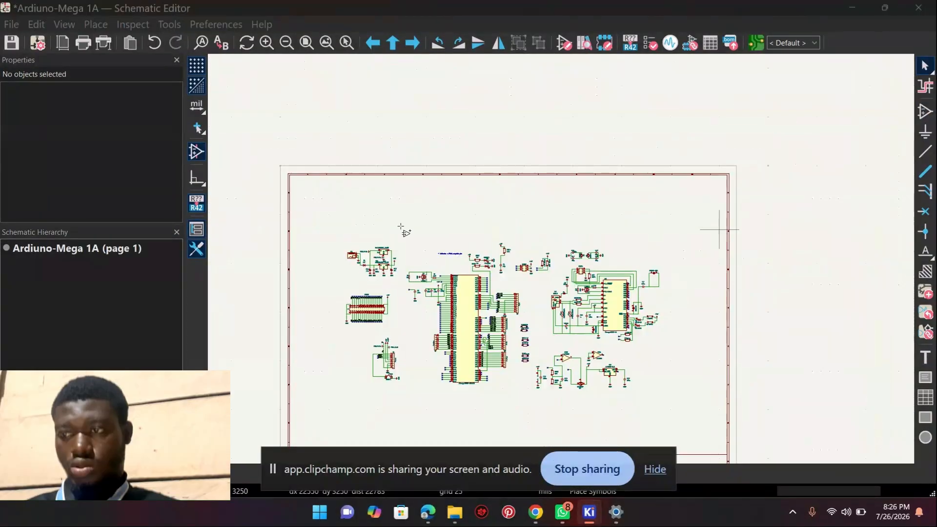
{"action": "left_click", "coordinate": [654, 470]}
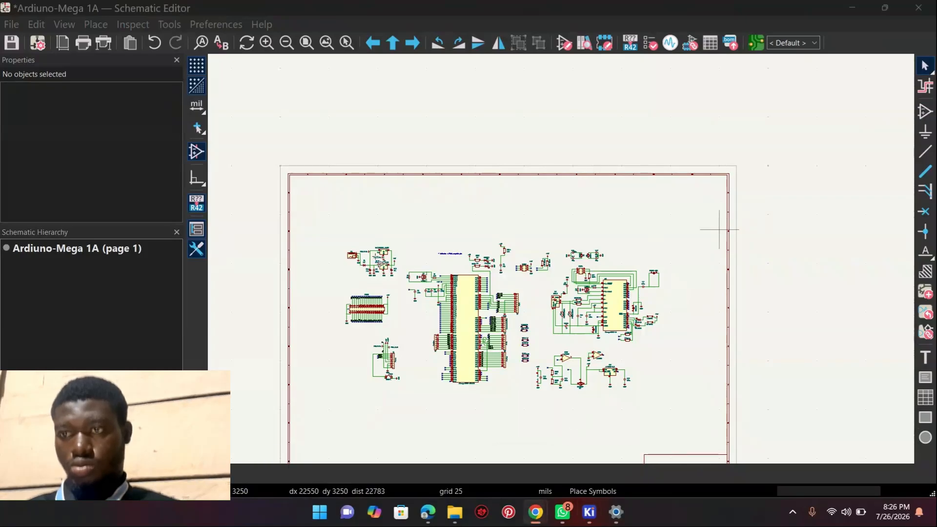
{"action": "left_click", "coordinate": [379, 261]}
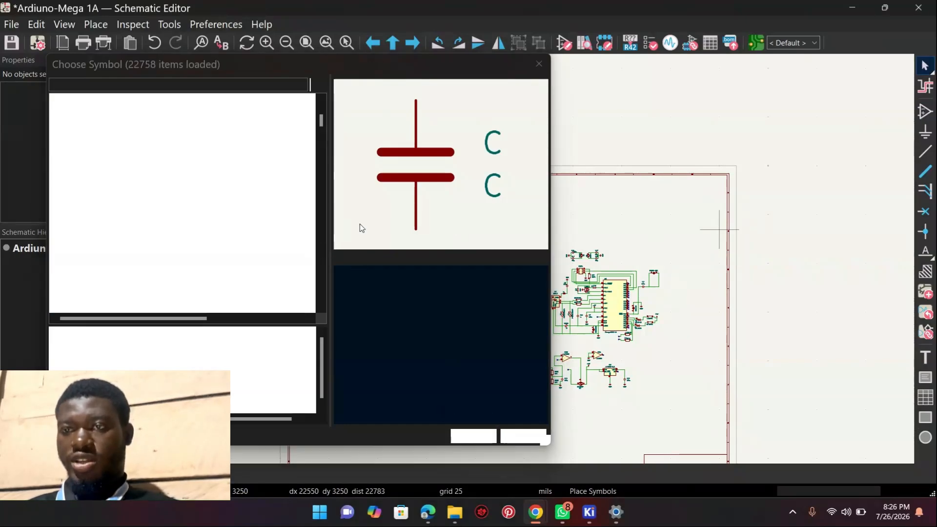
{"action": "left_click", "coordinate": [483, 438]}
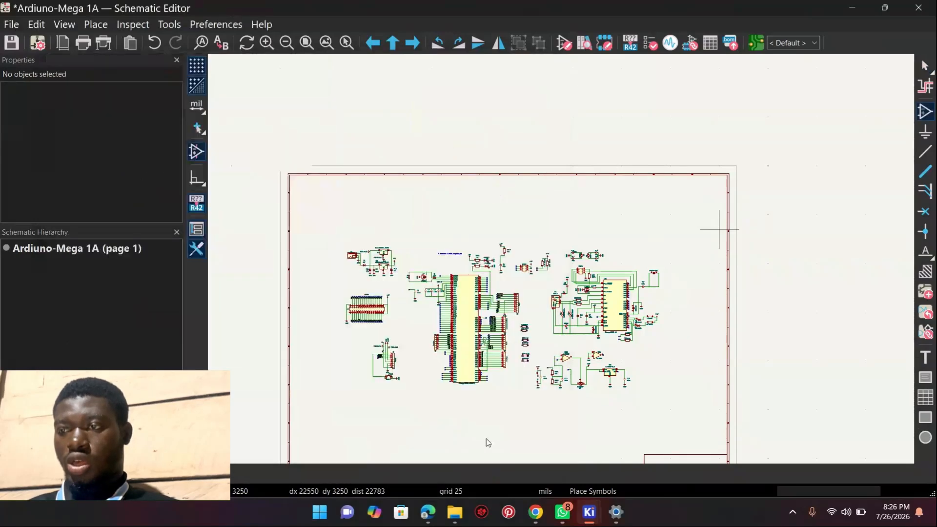
{"action": "scroll", "coordinate": [562, 260], "scroll_direction": "up", "scroll_amount": 2}
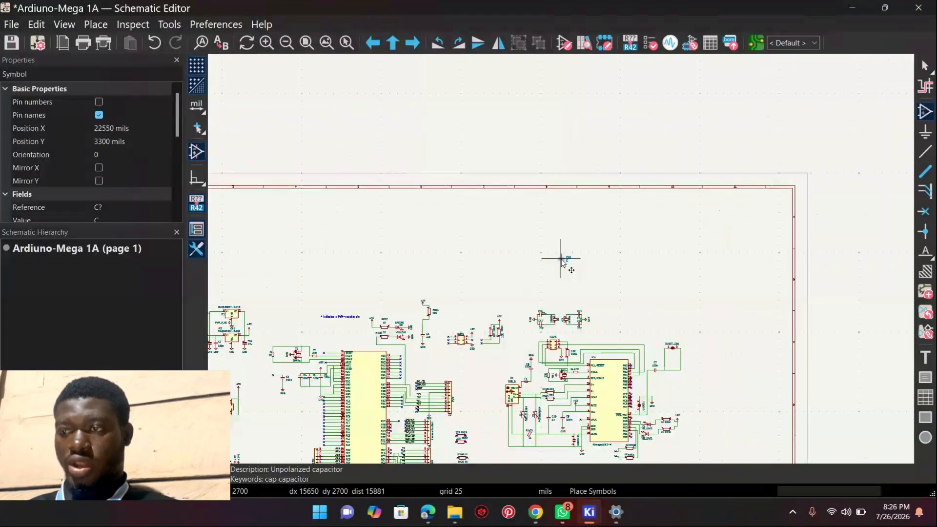
{"action": "scroll", "coordinate": [563, 262], "scroll_direction": "up", "scroll_amount": 1}
{"action": "left_click", "coordinate": [477, 269]}
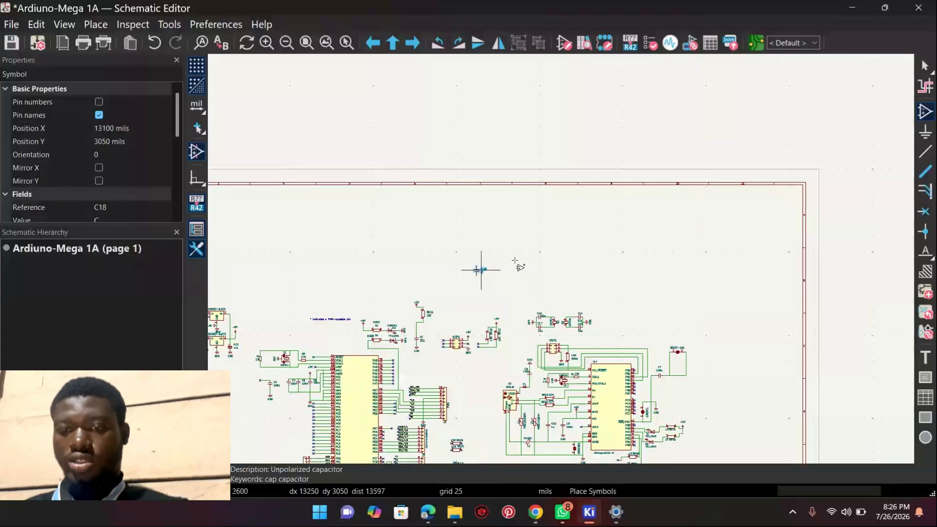
{"action": "key", "text": "Escape"}
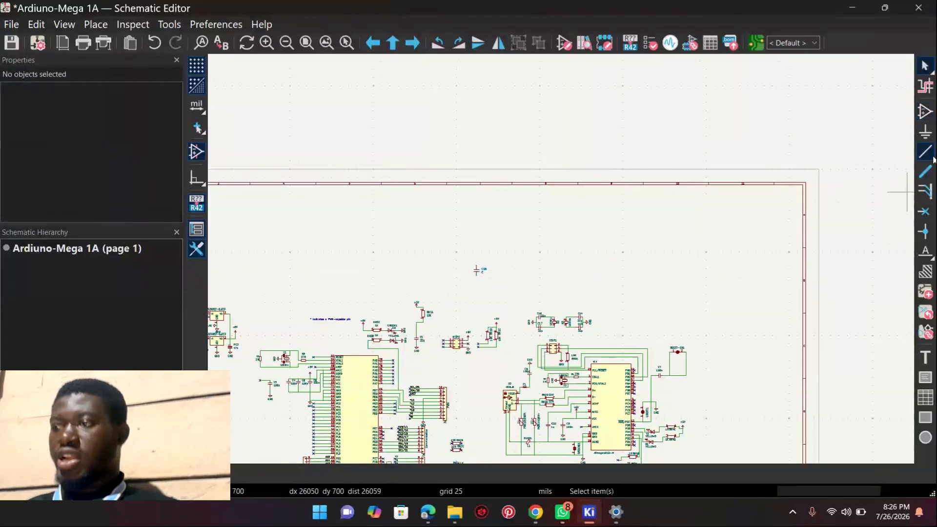
Place a +5V power symbol beside the new capacitor, at about X 14850, Y 3400 mils
{"action": "left_click", "coordinate": [926, 133]}
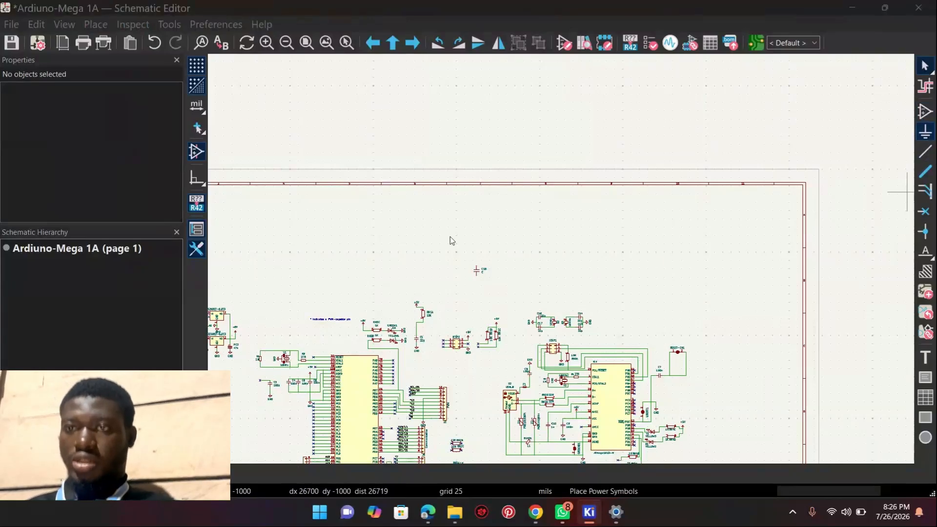
{"action": "left_click", "coordinate": [271, 243]}
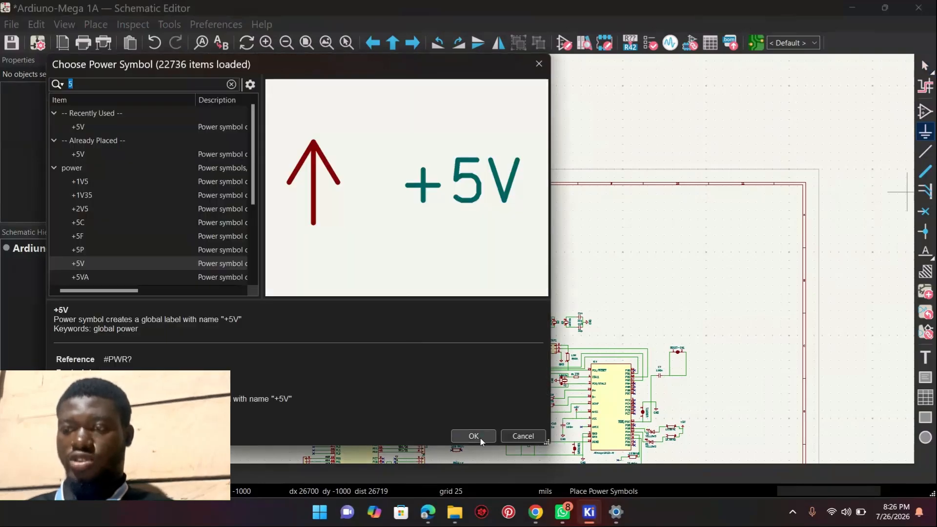
{"action": "left_click", "coordinate": [473, 436]}
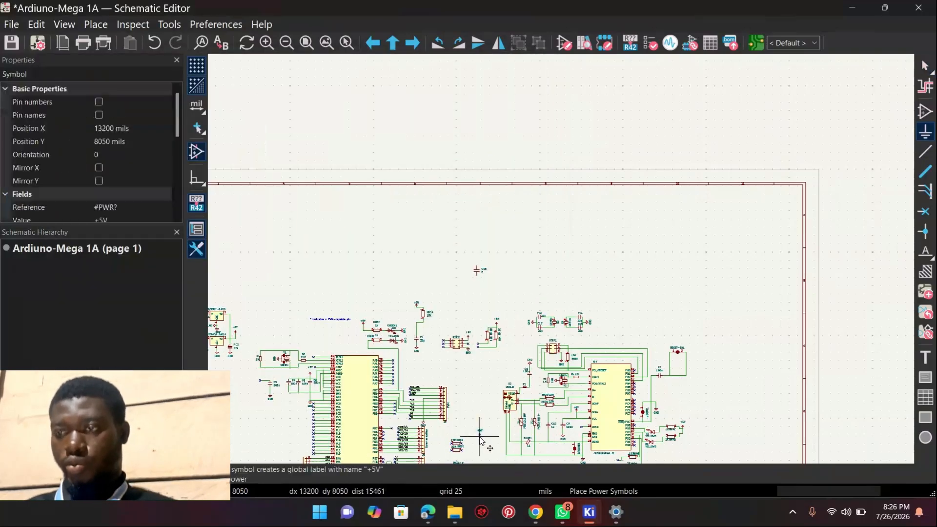
{"action": "left_click", "coordinate": [534, 283]}
{"action": "scroll", "coordinate": [502, 266], "scroll_direction": "up", "scroll_amount": 2}
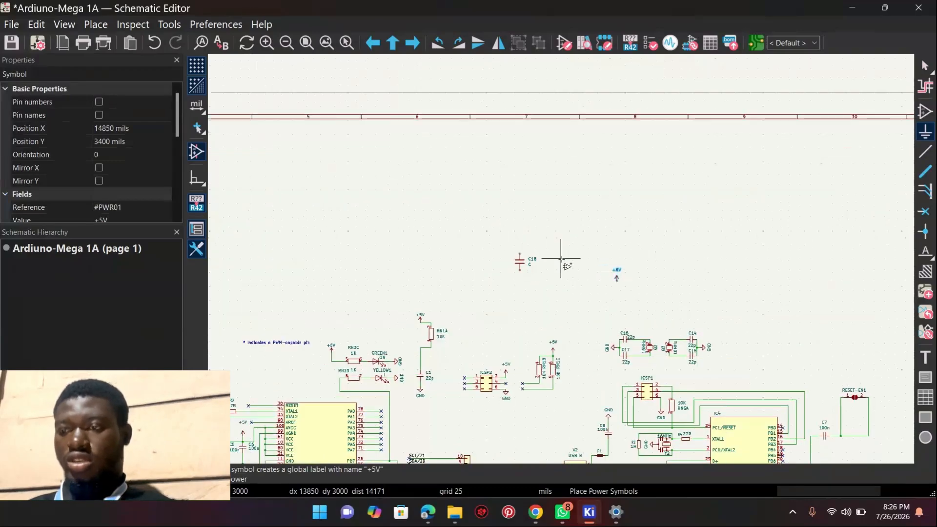
{"action": "key", "text": "Escape"}
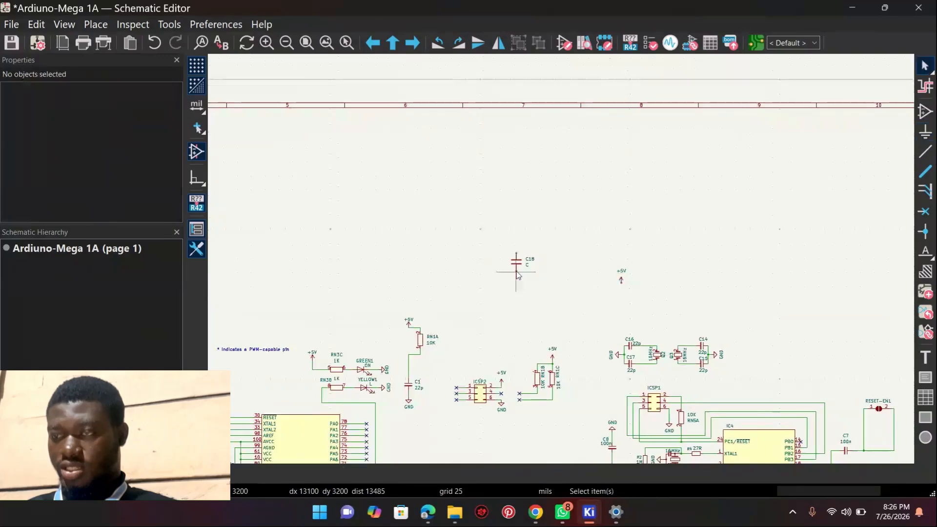
{"action": "scroll", "coordinate": [518, 266], "scroll_direction": "up", "scroll_amount": 2}
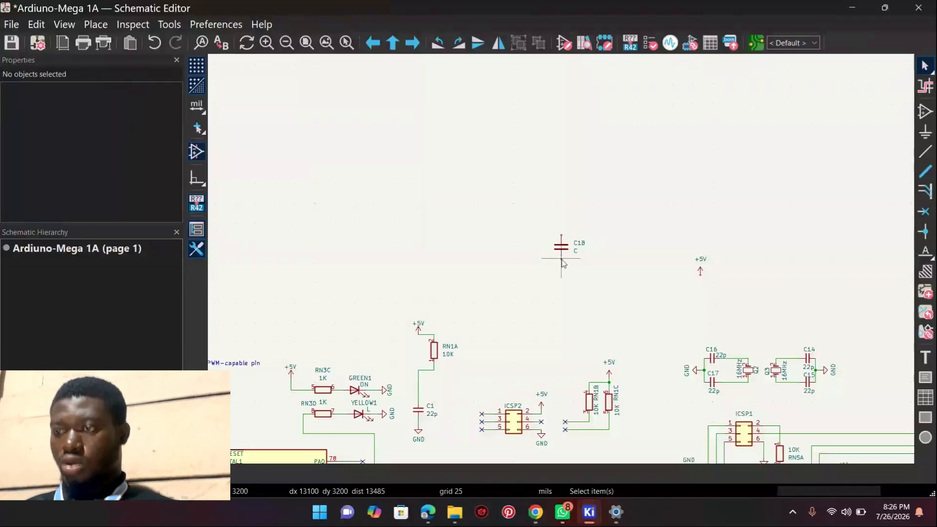
{"action": "key", "text": "w"}
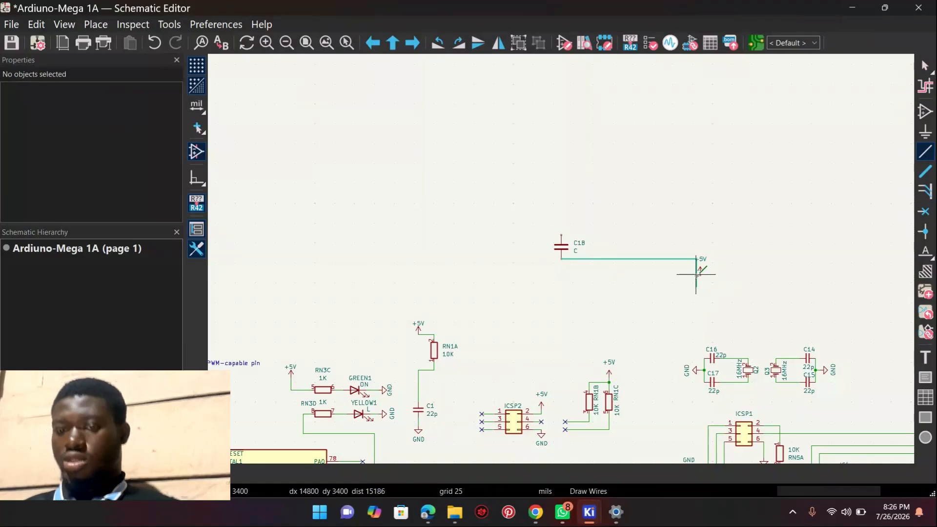
{"action": "key", "text": "Escape"}
{"action": "key", "text": "Escape"}
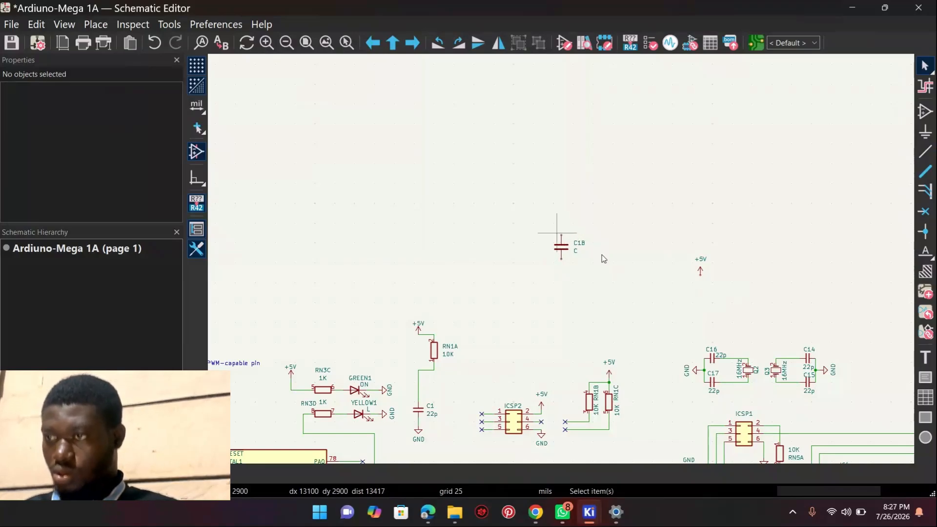
Move the +5V symbol above capacitor C18, to X 13050, Y 2300 mils, and wire it to the capacitor's upper pin
{"action": "left_click", "coordinate": [701, 272]}
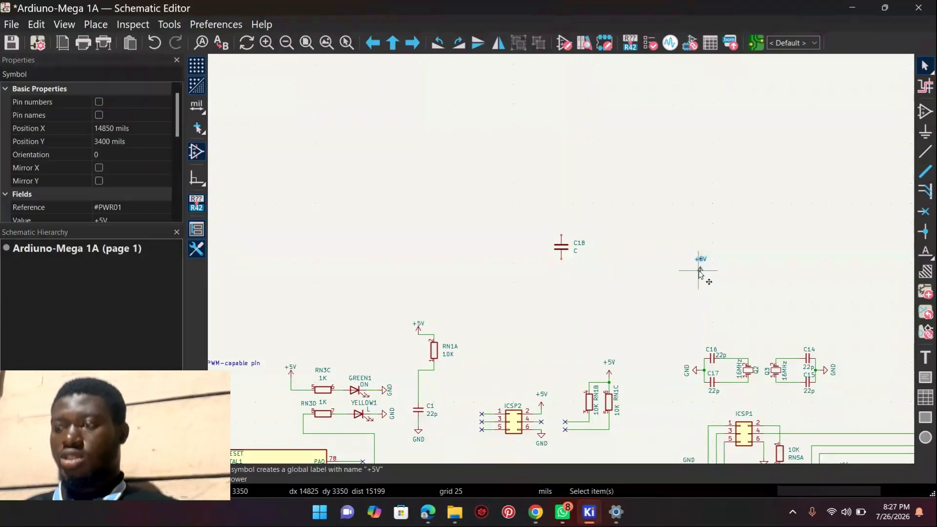
{"action": "left_click_drag", "start_coordinate": [700, 273], "coordinate": [553, 182]}
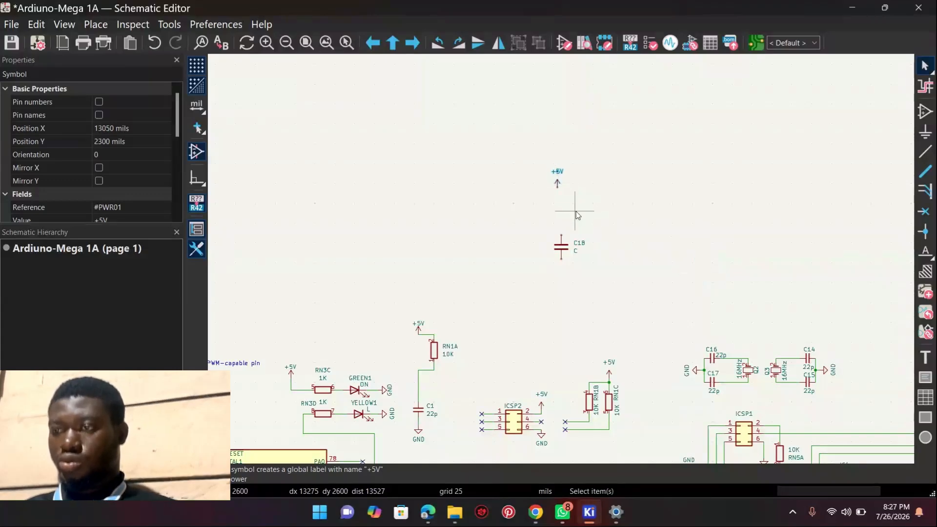
{"action": "scroll", "coordinate": [561, 259], "scroll_direction": "up", "scroll_amount": 1}
{"action": "scroll", "coordinate": [561, 260], "scroll_direction": "up", "scroll_amount": 2}
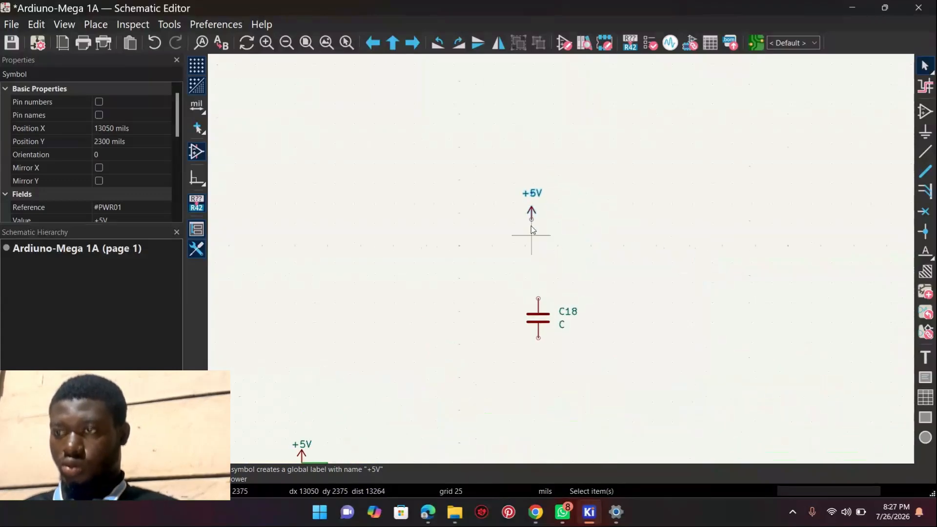
{"action": "key", "text": "w"}
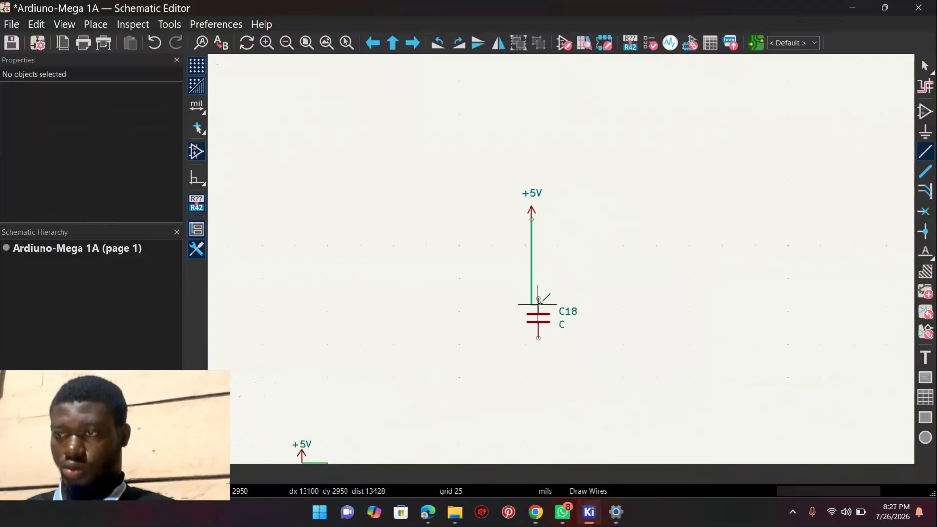
{"action": "left_click", "coordinate": [539, 298]}
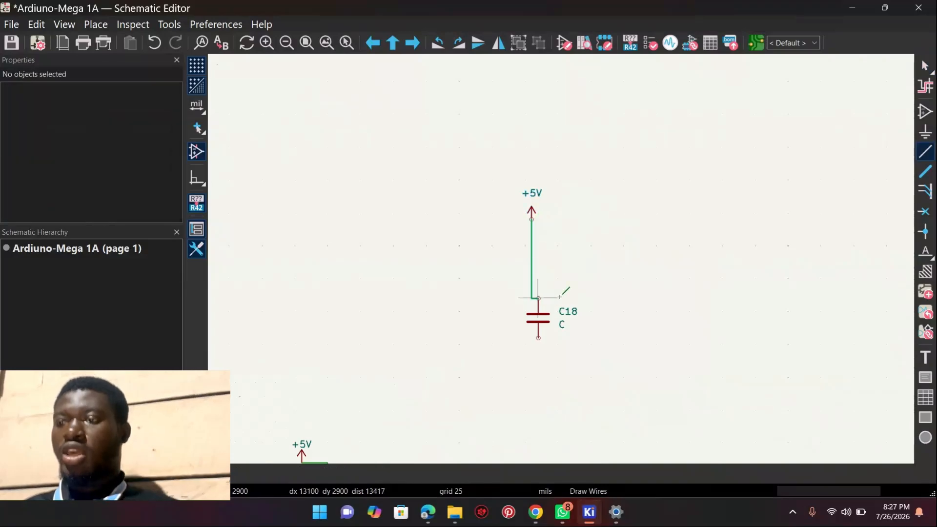
{"action": "key", "text": "Escape"}
Open the symbol properties of capacitor C18, inspect its Footprint field and accept the dialog without changes
{"action": "scroll", "coordinate": [610, 300], "scroll_direction": "up", "scroll_amount": 2}
{"action": "scroll", "coordinate": [561, 260], "scroll_direction": "down", "scroll_amount": 5}
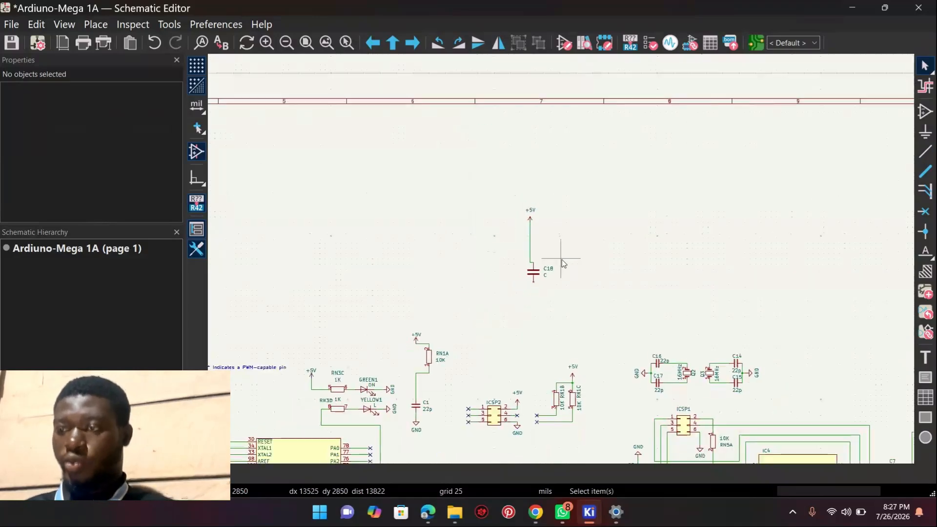
{"action": "scroll", "coordinate": [537, 272], "scroll_direction": "down", "scroll_amount": 1}
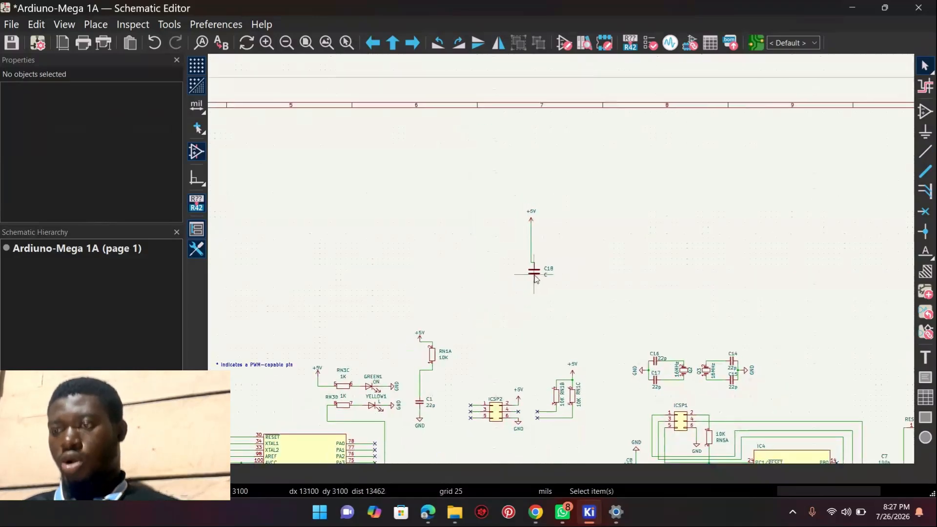
{"action": "left_click_drag", "start_coordinate": [536, 280], "coordinate": [537, 274]}
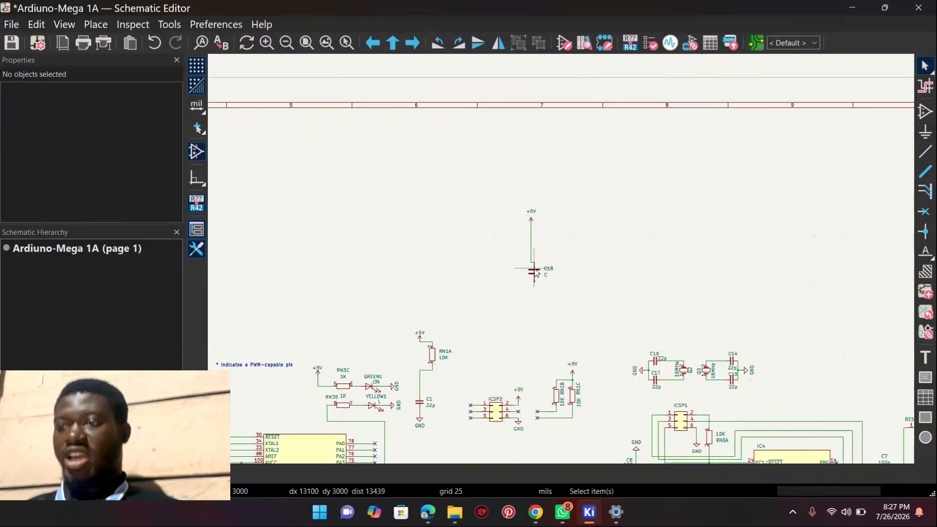
{"action": "left_click_drag", "start_coordinate": [536, 273], "coordinate": [536, 277]}
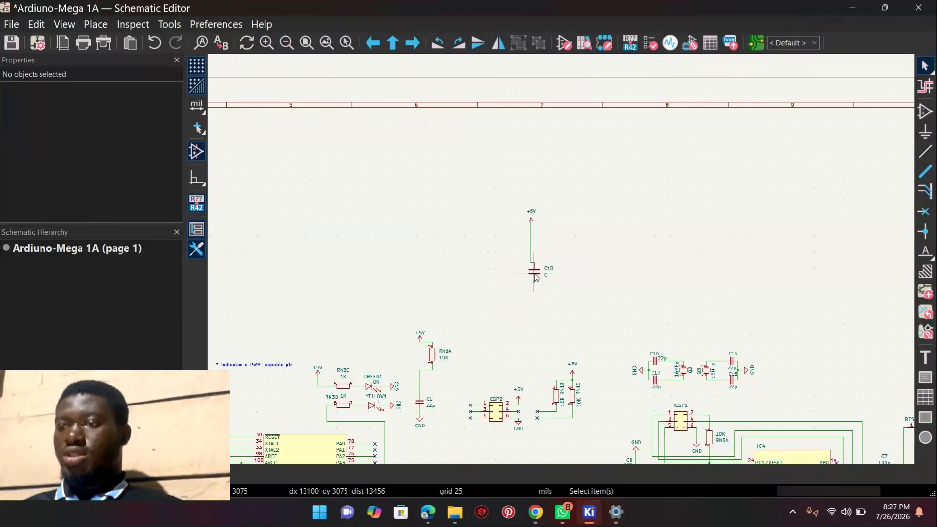
{"action": "left_click", "coordinate": [536, 278]}
{"action": "double_click", "coordinate": [536, 278]}
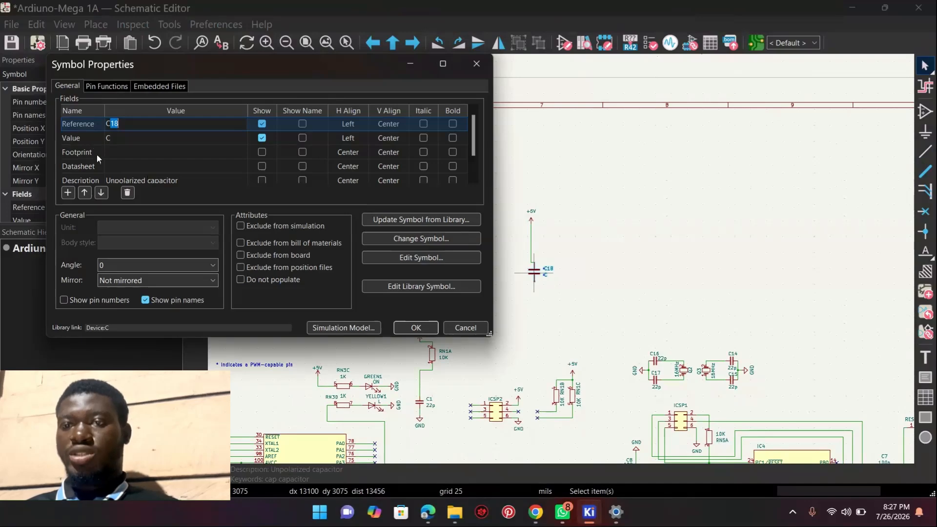
{"action": "left_click", "coordinate": [148, 155]}
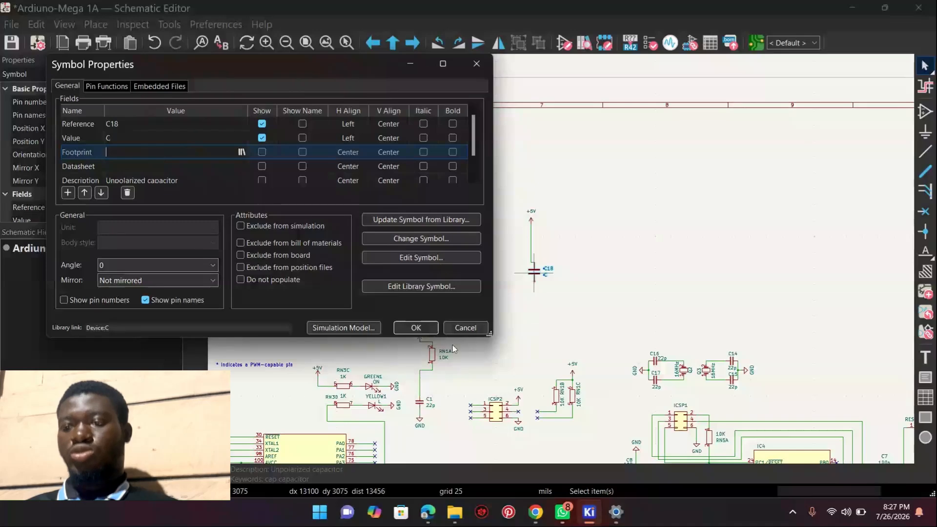
{"action": "left_click", "coordinate": [416, 328]}
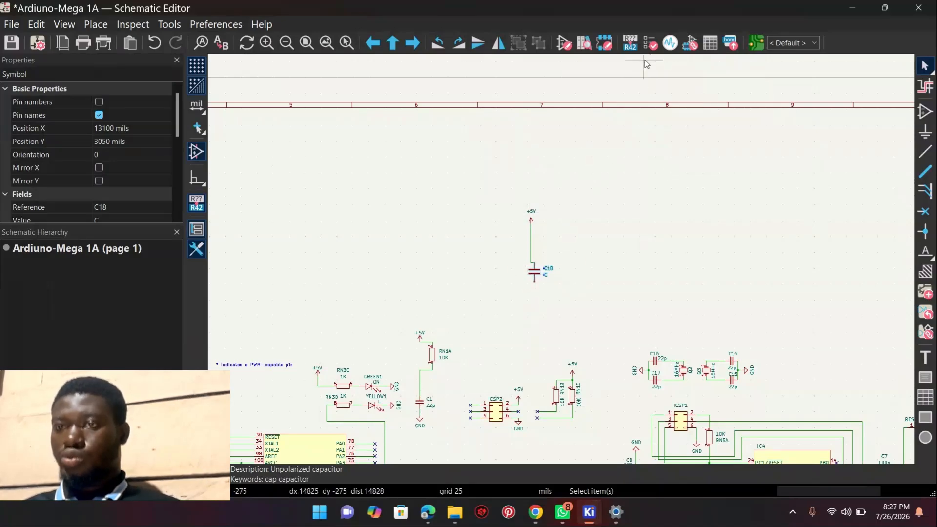
Review the Annotate Schematic options for the entire schematic and close the dialog without annotating
{"action": "scroll", "coordinate": [645, 64], "scroll_direction": "up", "scroll_amount": 1}
{"action": "scroll", "coordinate": [561, 262], "scroll_direction": "down", "scroll_amount": 5}
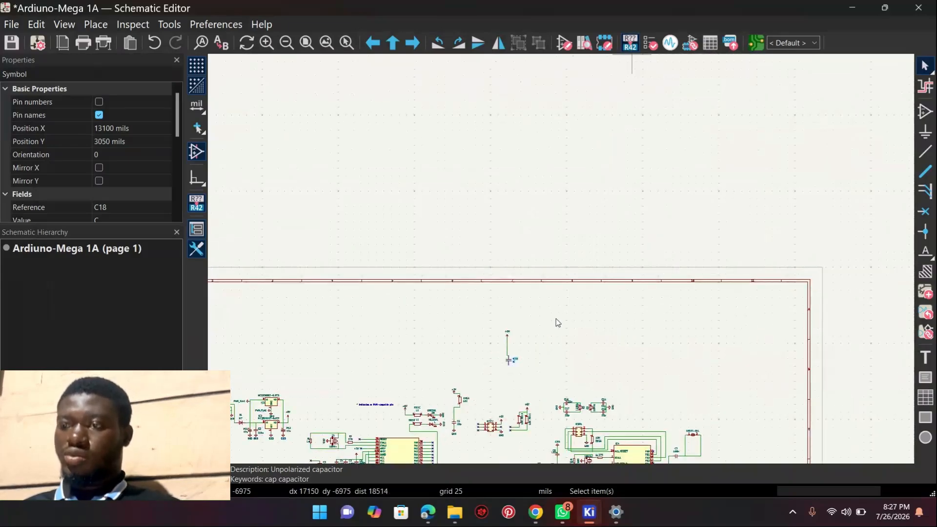
{"action": "scroll", "coordinate": [556, 318], "scroll_direction": "down", "scroll_amount": 3}
{"action": "scroll", "coordinate": [563, 263], "scroll_direction": "up", "scroll_amount": 2}
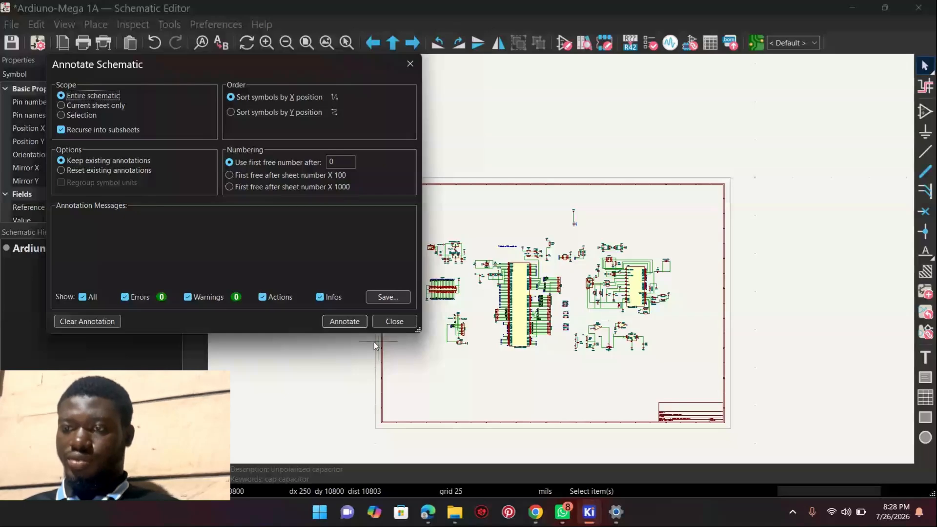
{"action": "left_click", "coordinate": [392, 321]}
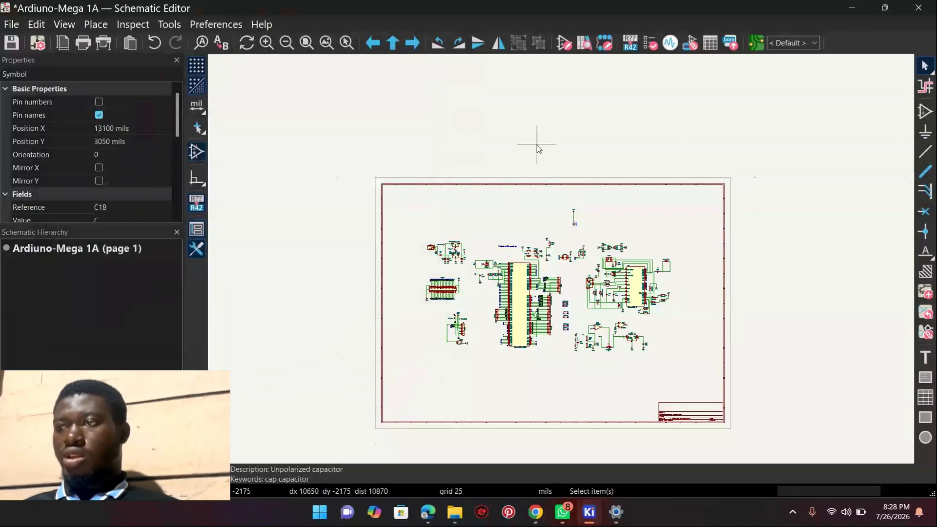
Run the Electrical Rules Checker on the schematic, review the violations and close the checker
{"action": "left_click", "coordinate": [650, 46]}
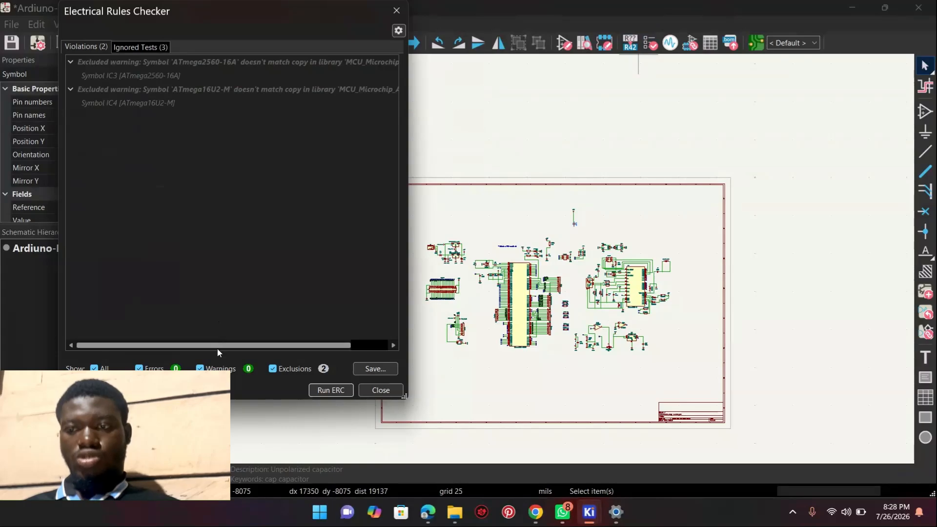
{"action": "left_click", "coordinate": [346, 390]}
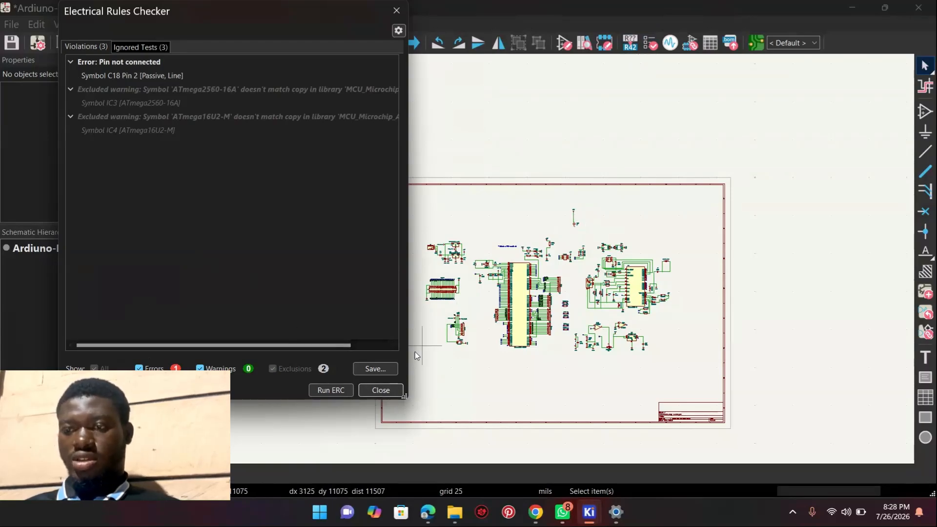
{"action": "left_click", "coordinate": [379, 390]}
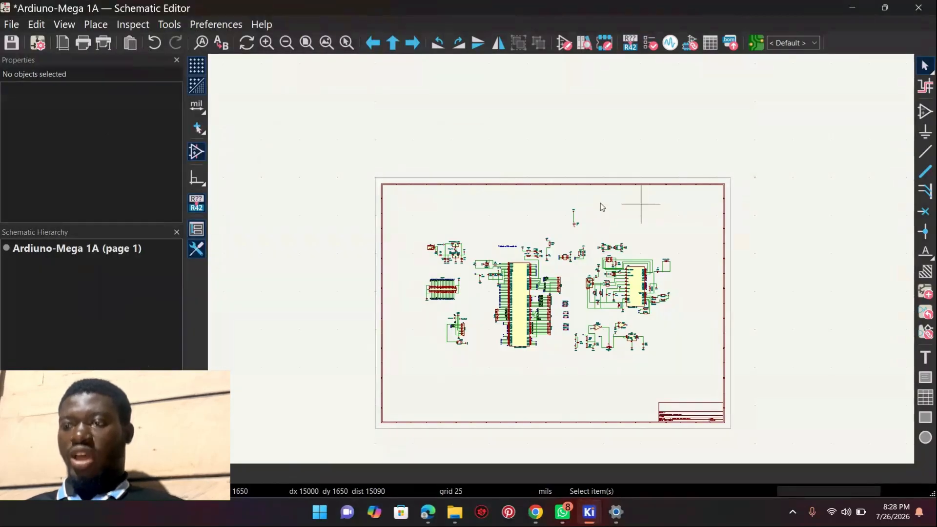
Start Update PCB from Schematic, minimize the 3D Viewer, review the pending changes and close the dialog without updating the board
{"action": "scroll", "coordinate": [601, 202], "scroll_direction": "up", "scroll_amount": 1}
{"action": "scroll", "coordinate": [564, 263], "scroll_direction": "up", "scroll_amount": 1}
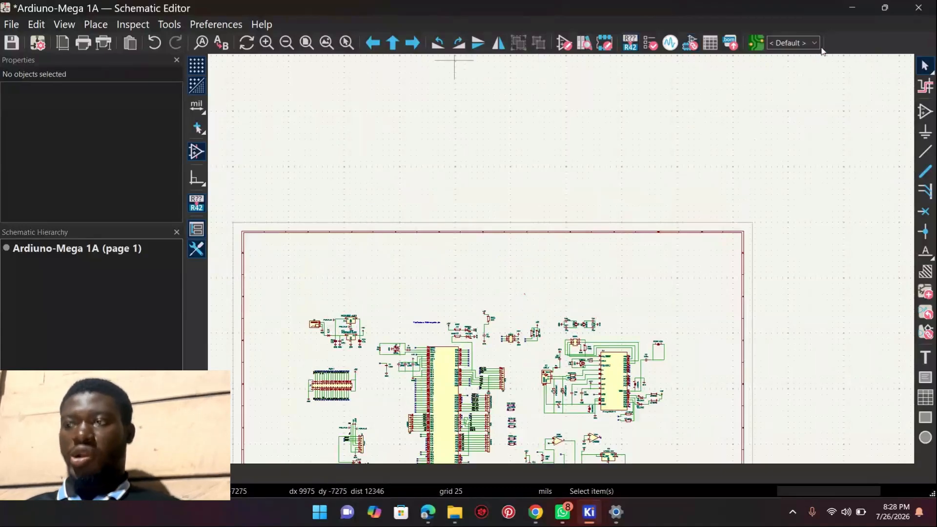
{"action": "left_click", "coordinate": [170, 24]}
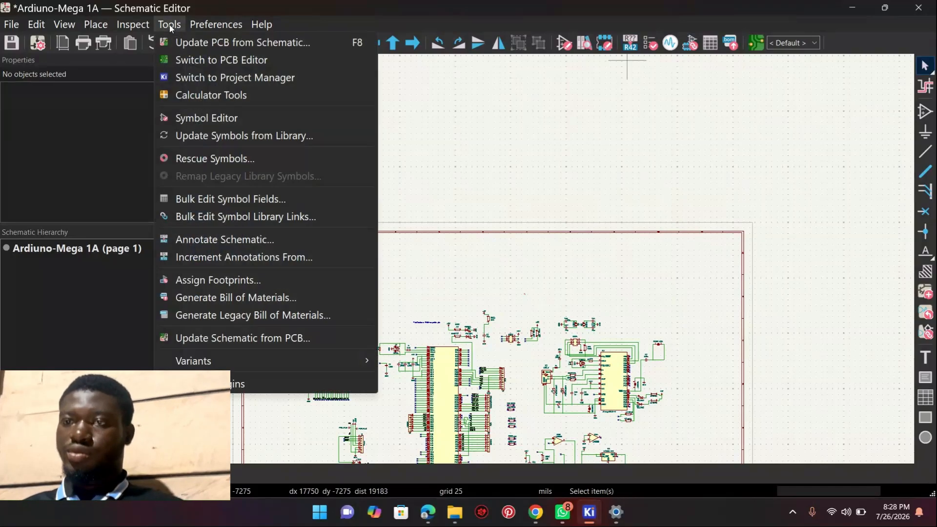
{"action": "left_click", "coordinate": [193, 43]}
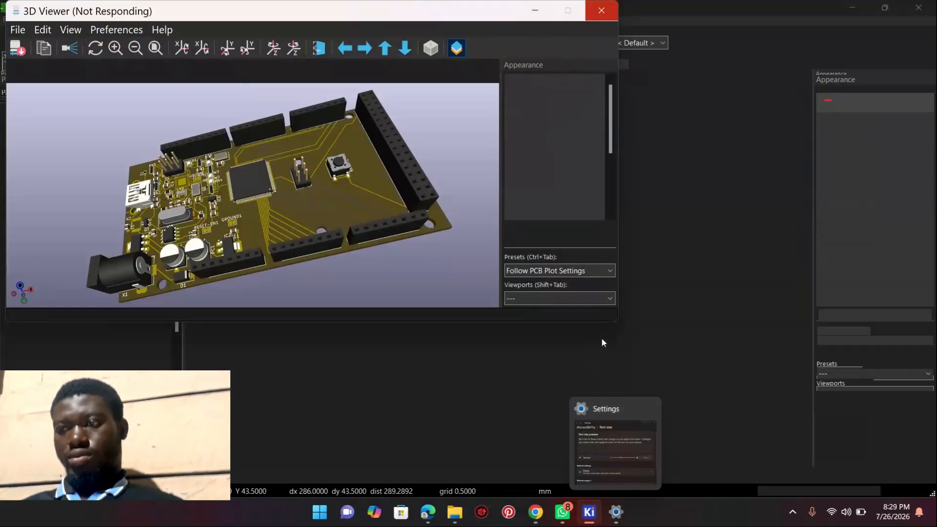
{"action": "left_click", "coordinate": [538, 11]}
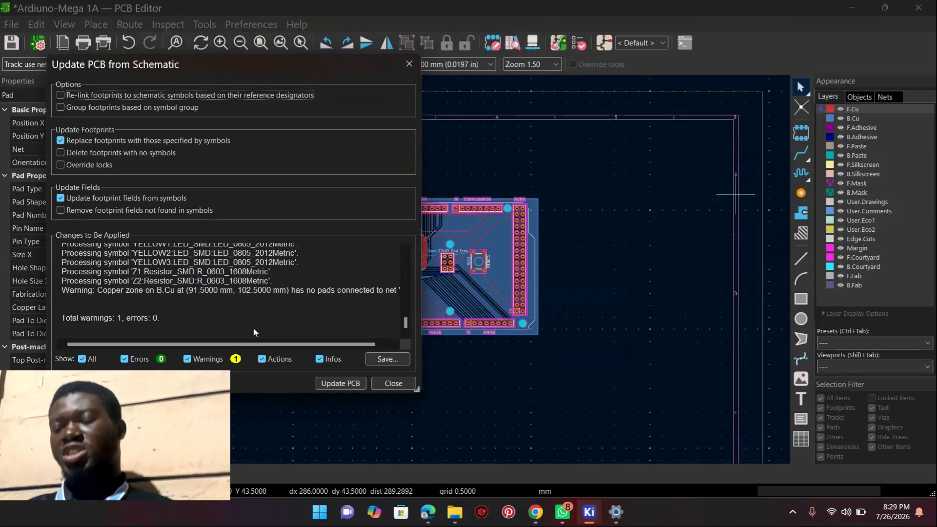
{"action": "left_click", "coordinate": [392, 384]}
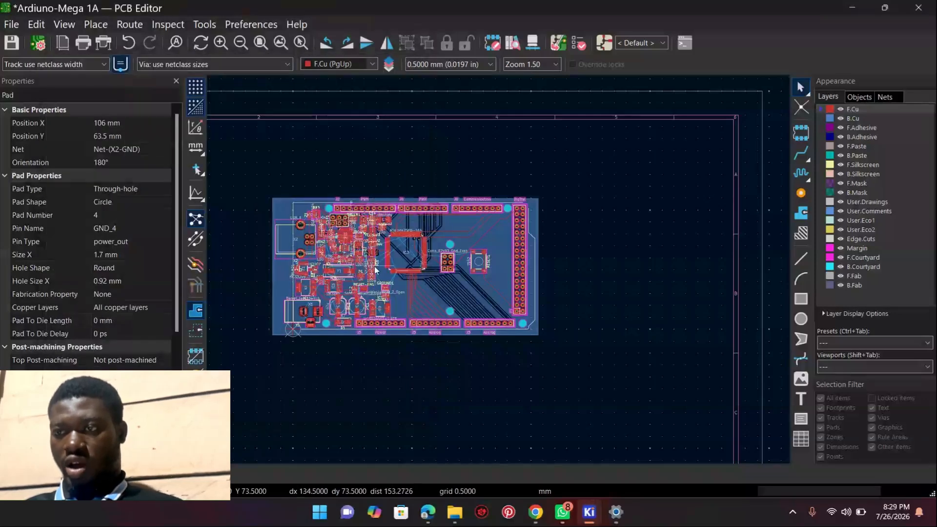
Examine the component placement and routed traces of the Arduino Mega board in the PCB Editor
{"action": "scroll", "coordinate": [499, 274], "scroll_direction": "up", "scroll_amount": 3}
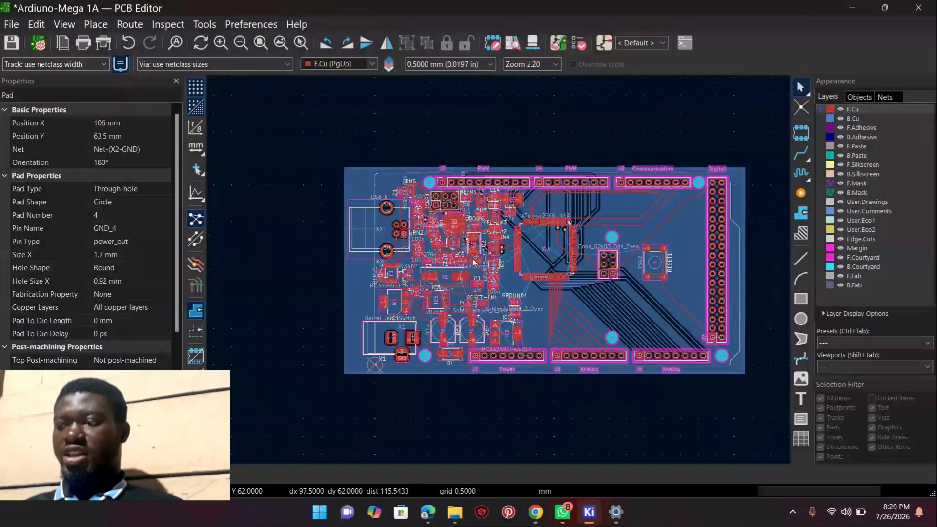
{"action": "scroll", "coordinate": [499, 274], "scroll_direction": "down", "scroll_amount": 1}
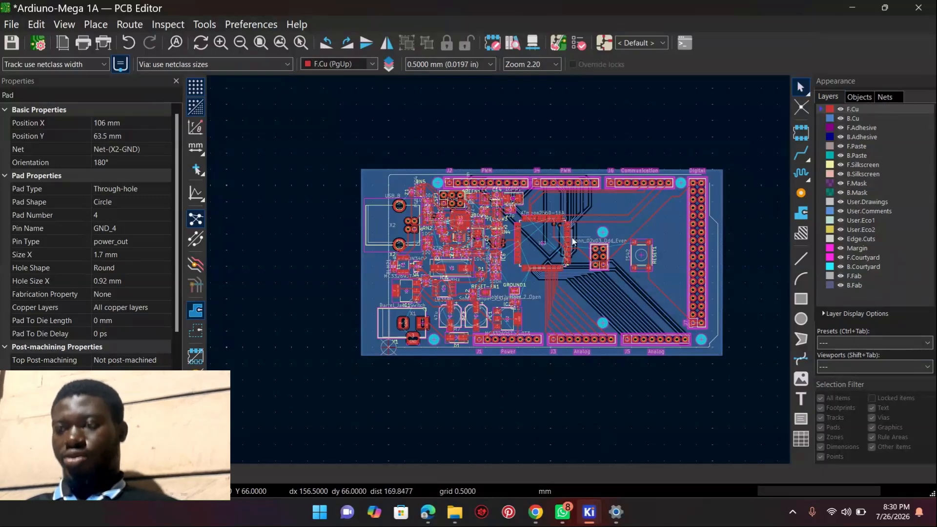
{"action": "scroll", "coordinate": [568, 239], "scroll_direction": "up", "scroll_amount": 1}
{"action": "scroll", "coordinate": [499, 274], "scroll_direction": "up", "scroll_amount": 1}
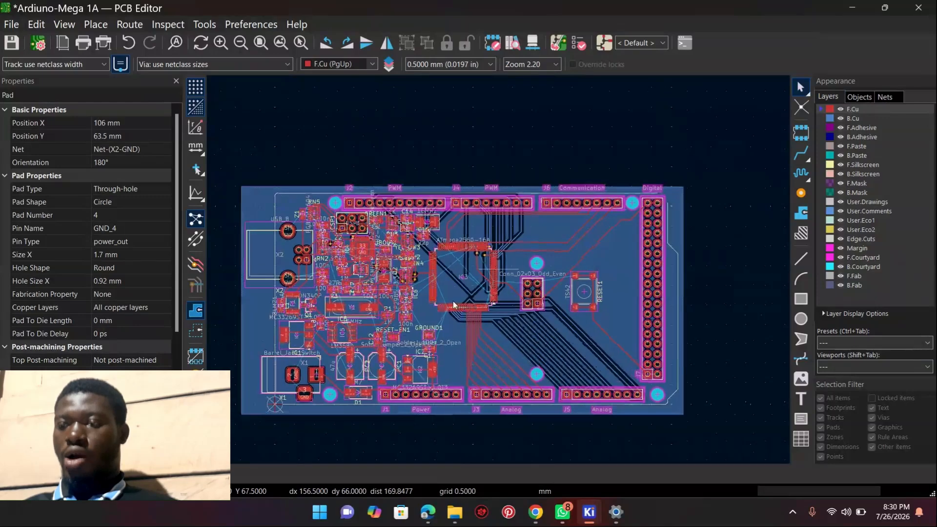
{"action": "scroll", "coordinate": [442, 312], "scroll_direction": "up", "scroll_amount": 1}
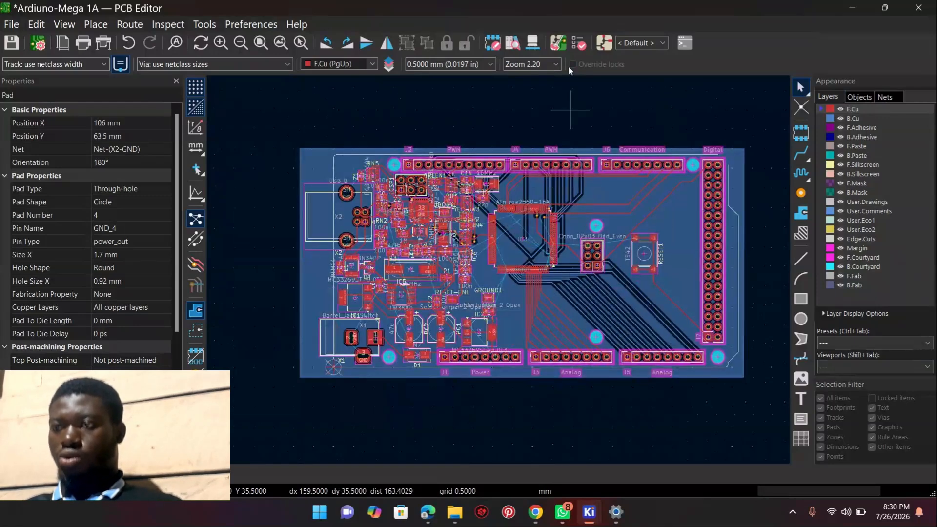
Inspect the board in the maximized 3D Viewer from near and far, then return to the PCB layout
{"action": "left_click", "coordinate": [532, 42]}
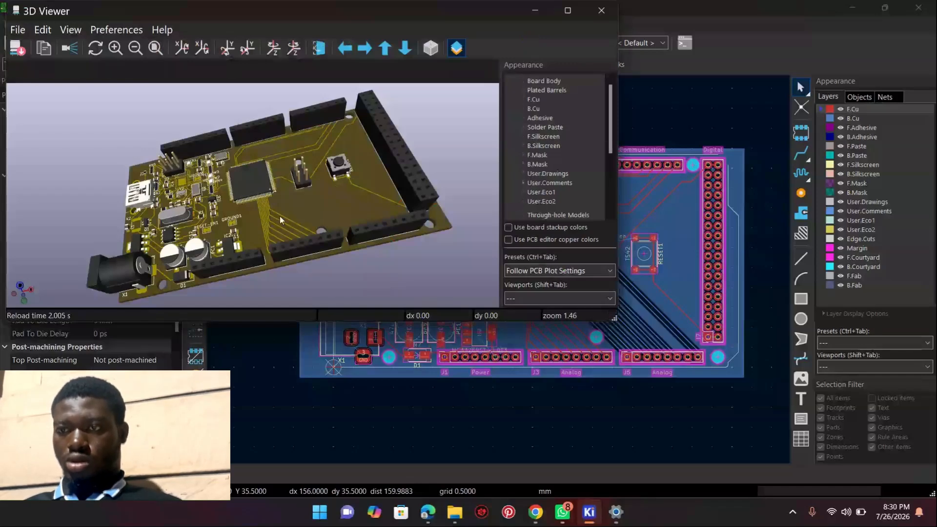
{"action": "left_click", "coordinate": [569, 10]}
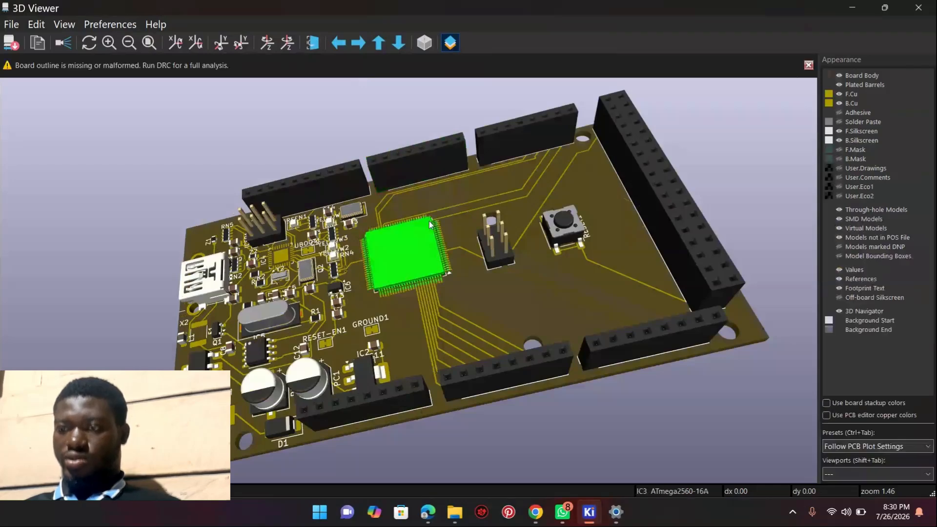
{"action": "scroll", "coordinate": [435, 274], "scroll_direction": "down", "scroll_amount": 5}
{"action": "scroll", "coordinate": [435, 274], "scroll_direction": "up", "scroll_amount": 5}
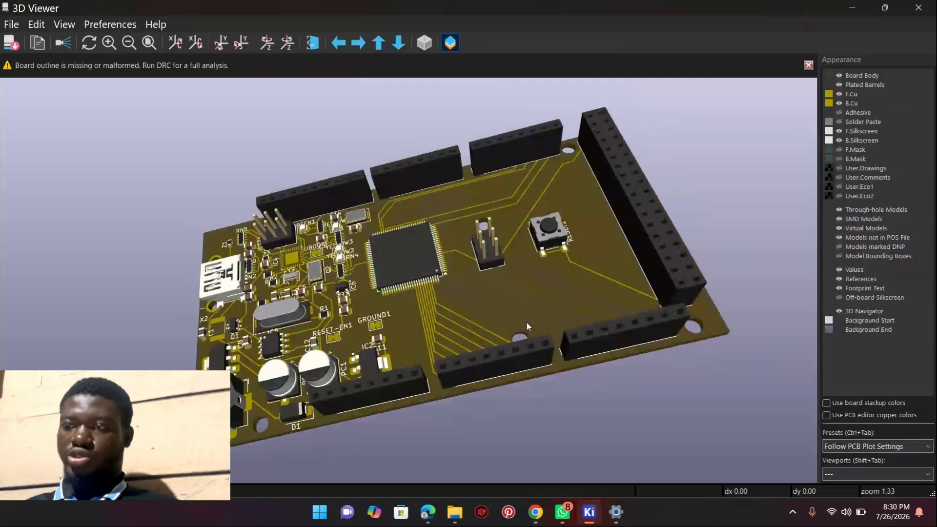
{"action": "scroll", "coordinate": [527, 321], "scroll_direction": "down", "scroll_amount": 3}
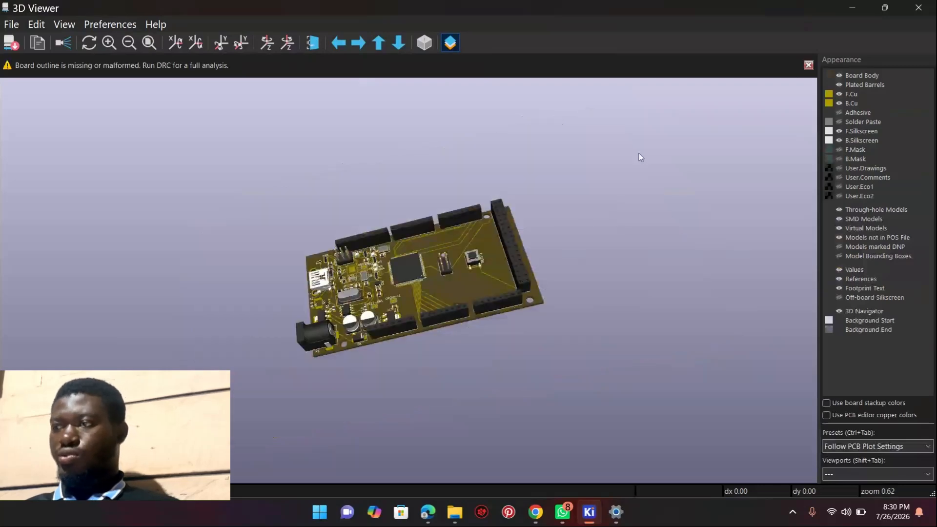
{"action": "left_click", "coordinate": [852, 8]}
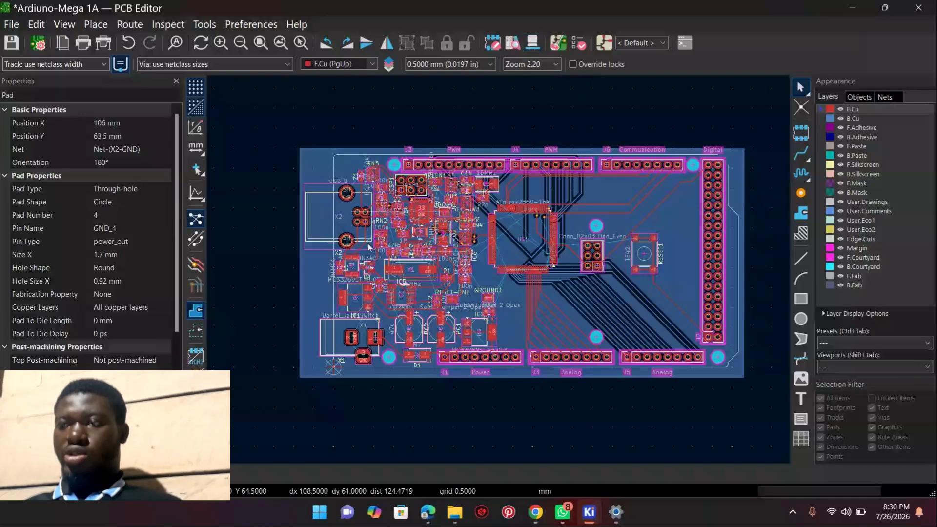
Open the Design Rules Checker, close it without running the check and look over the board layout
{"action": "left_click", "coordinate": [579, 44]}
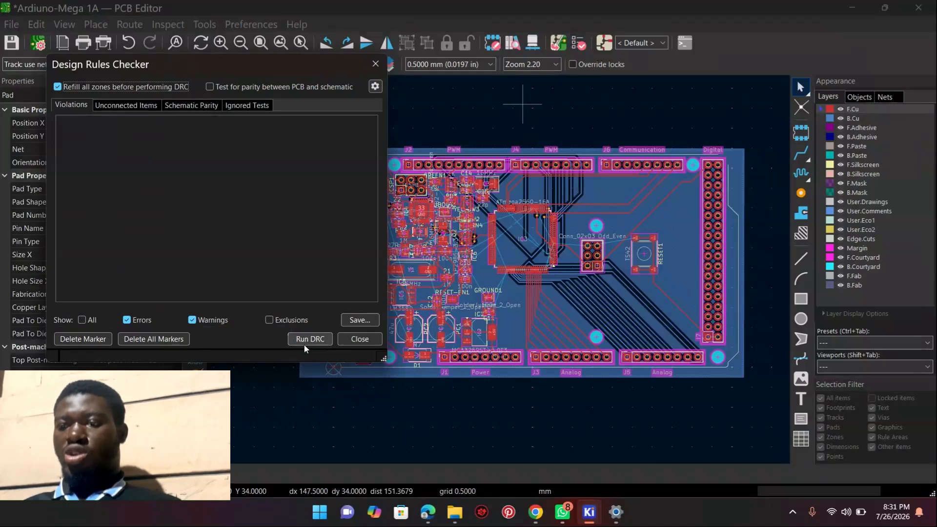
{"action": "left_click", "coordinate": [371, 344]}
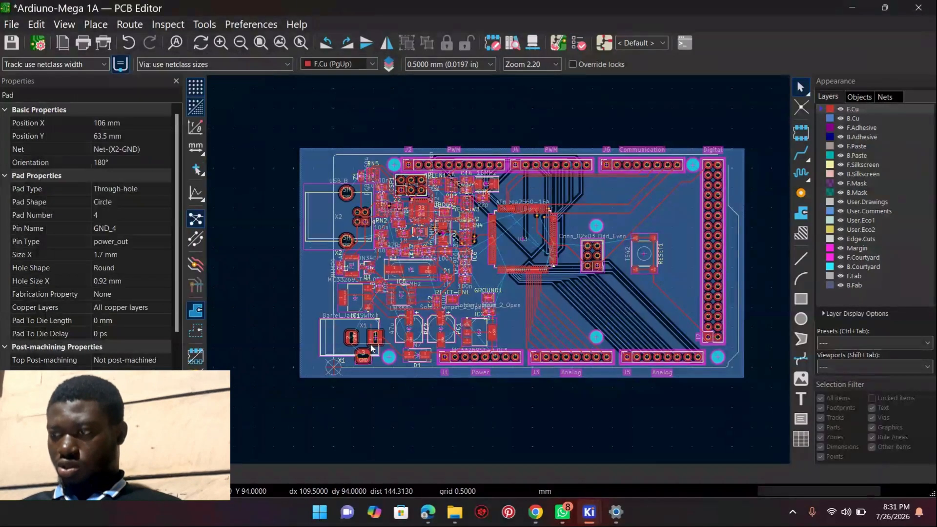
{"action": "scroll", "coordinate": [499, 274], "scroll_direction": "down", "scroll_amount": 2}
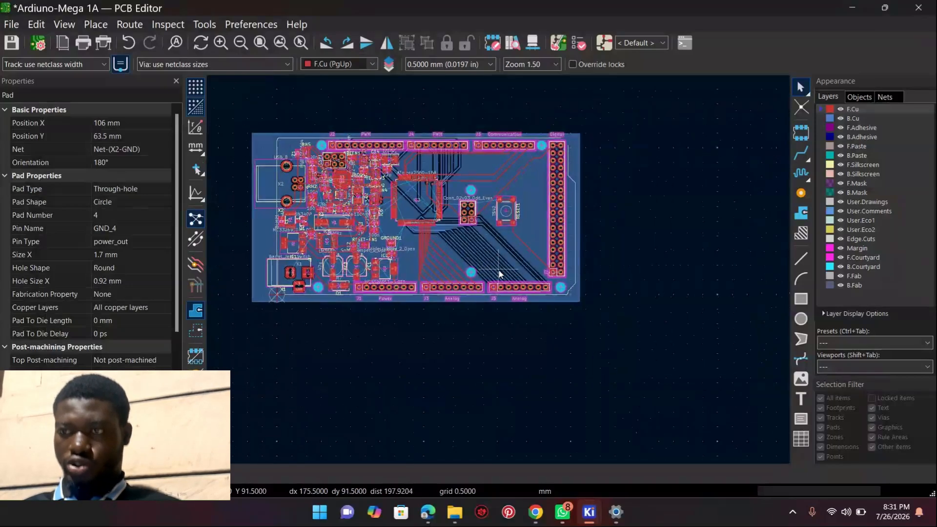
{"action": "scroll", "coordinate": [430, 210], "scroll_direction": "up", "scroll_amount": 1}
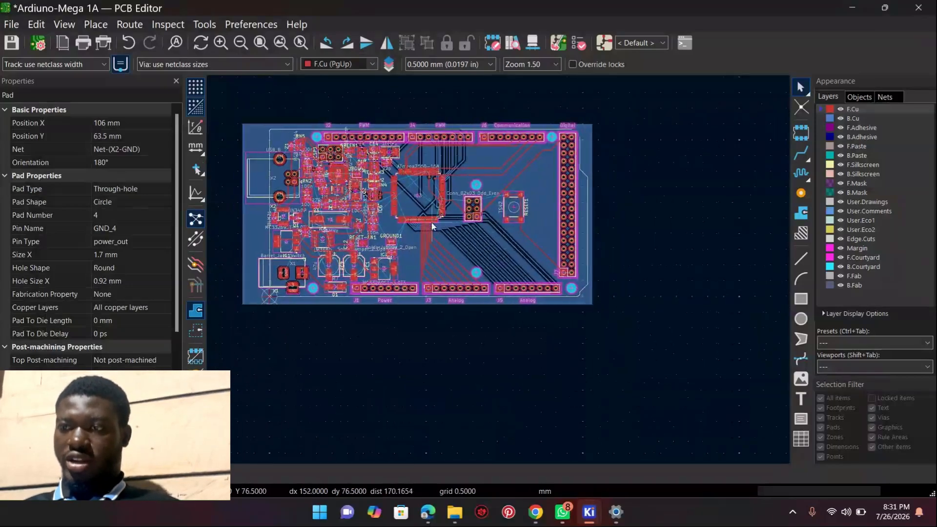
{"action": "scroll", "coordinate": [542, 334], "scroll_direction": "up", "scroll_amount": 2}
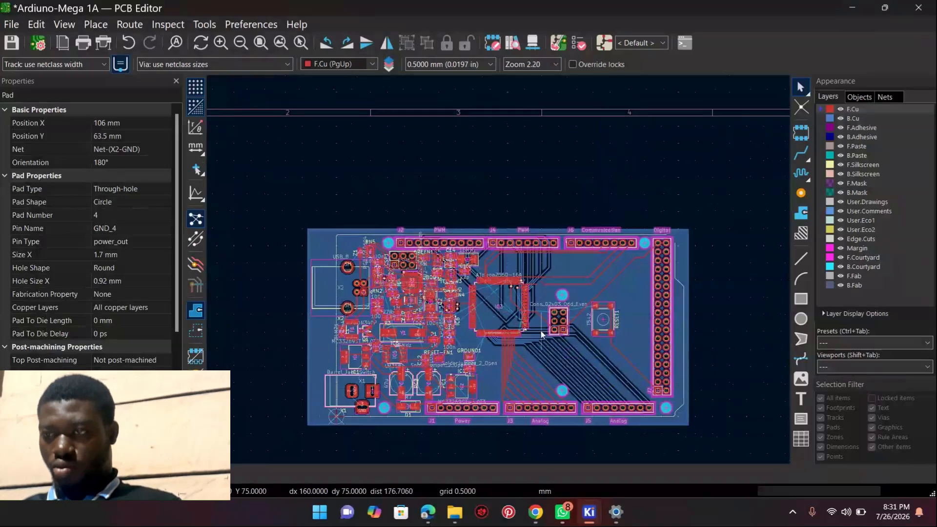